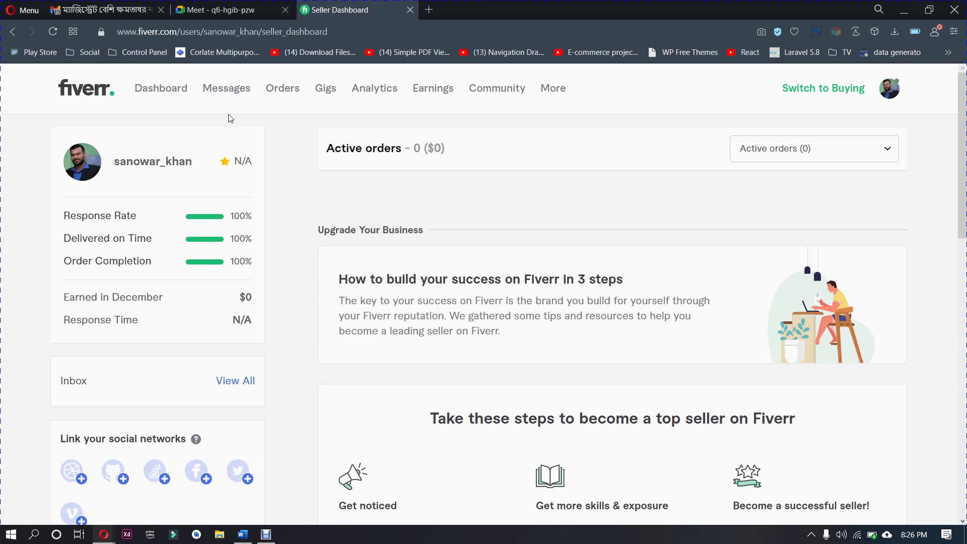
Switch to buying mode, open the WordPress migration gig from the seller's profile, and view the second image in its gallery
click(840, 94)
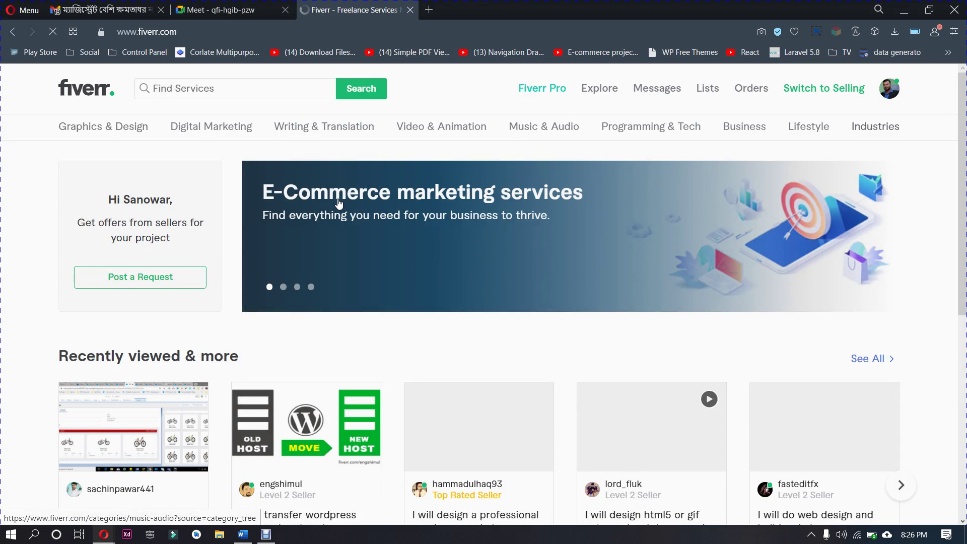
click(297, 485)
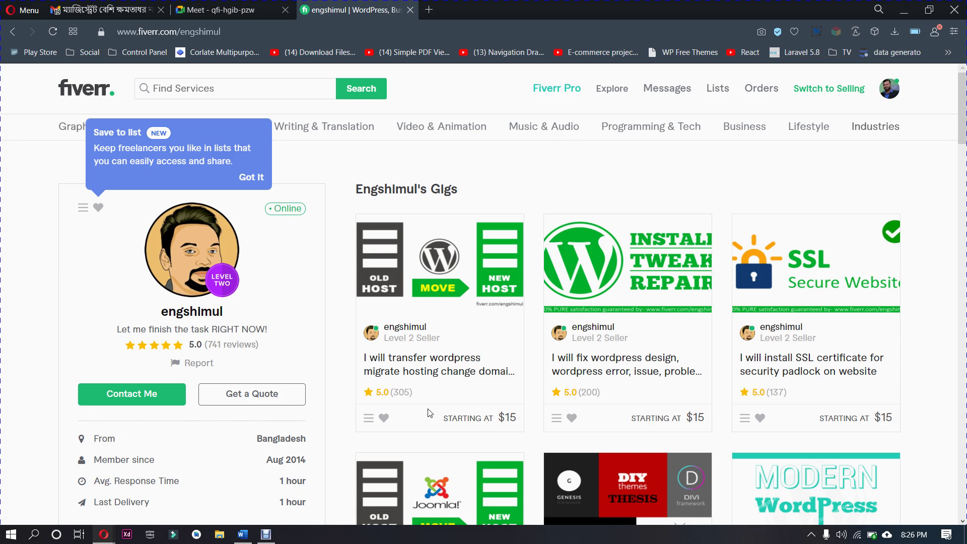
click(457, 368)
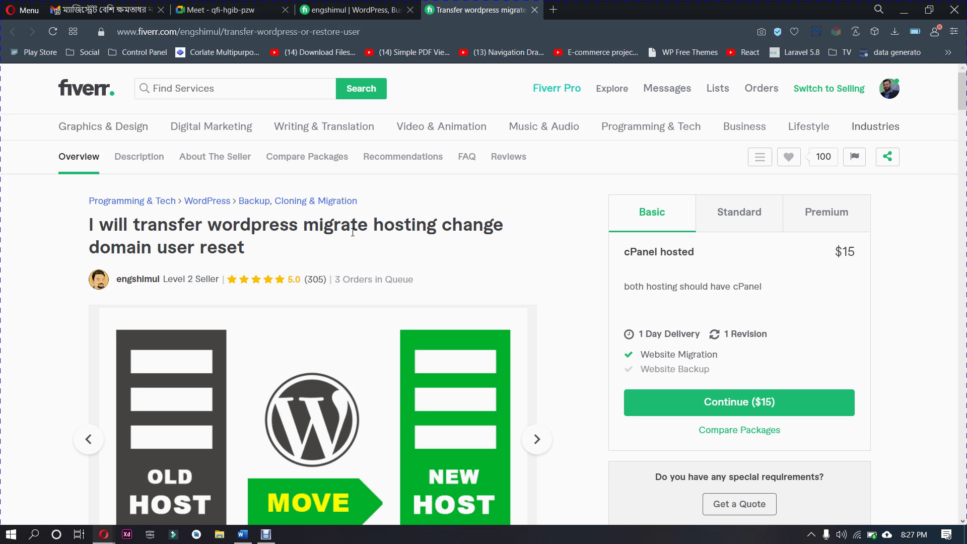
drag(965, 92, 965, 106)
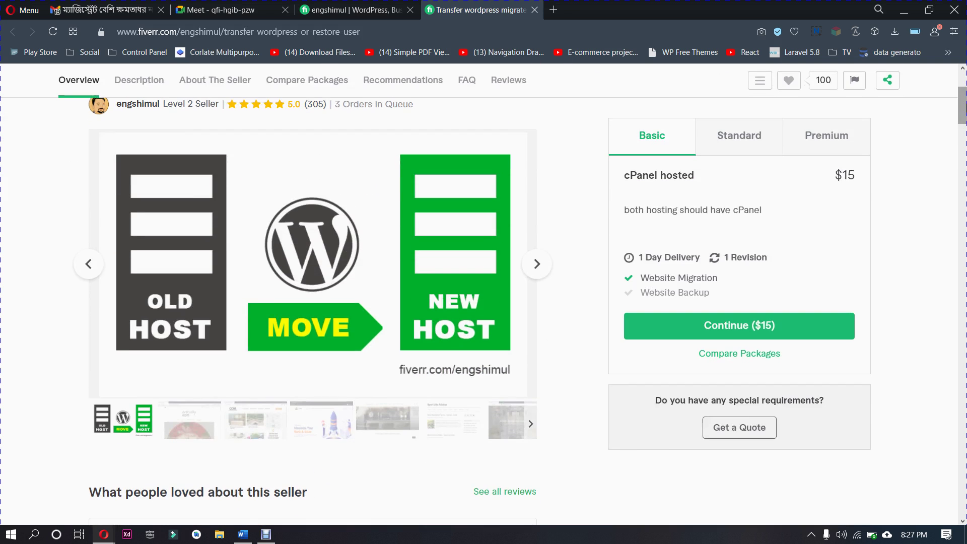
click(548, 275)
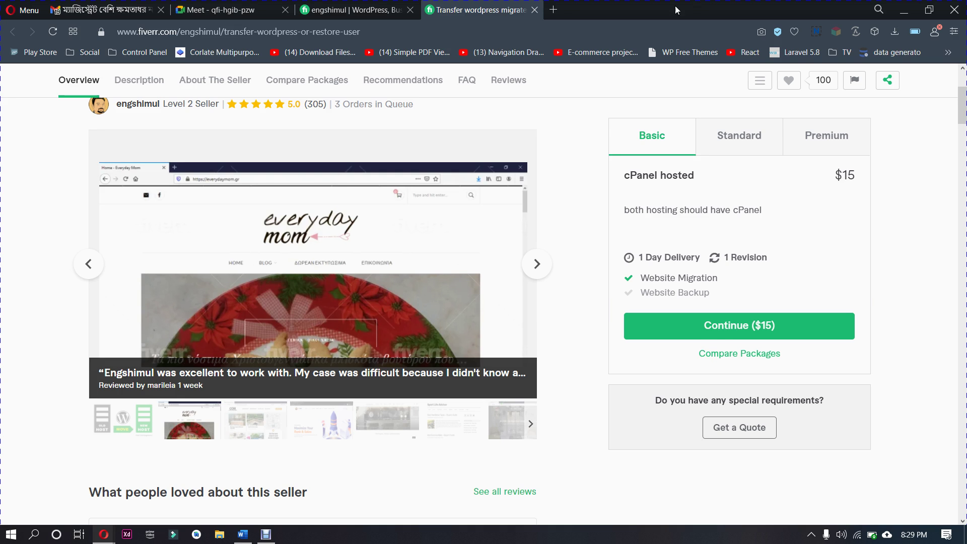
Close the mail page, admit the waiting participant to the Google Meet call, and return to the WordPress migration gig
click(161, 10)
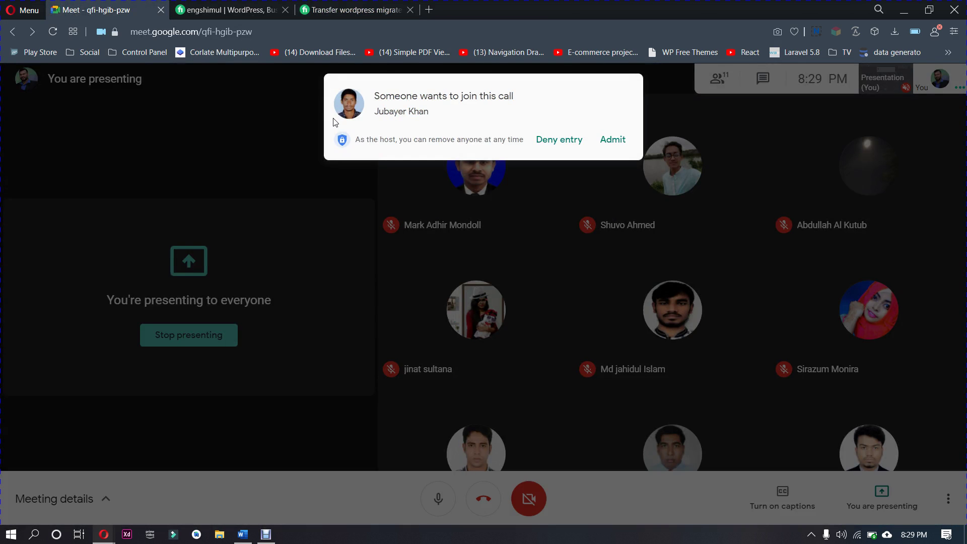
click(617, 141)
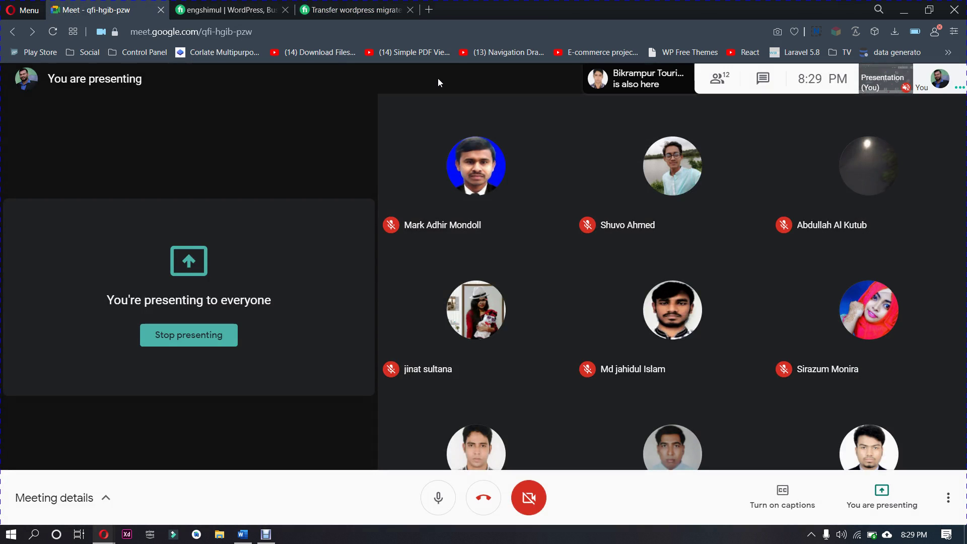
click(376, 14)
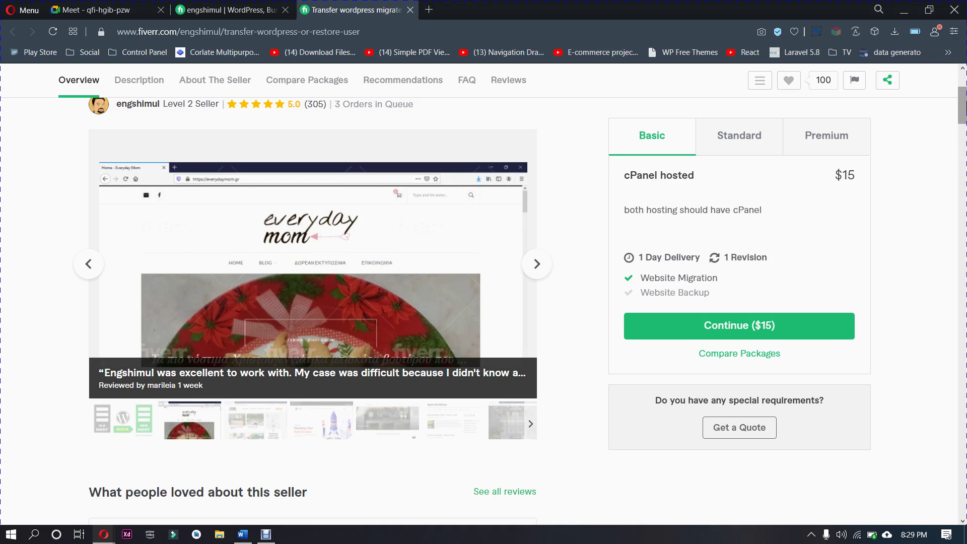
Search Fiverr for "website development" using the suggestion offered for "web"
scroll(962, 105, up, 2)
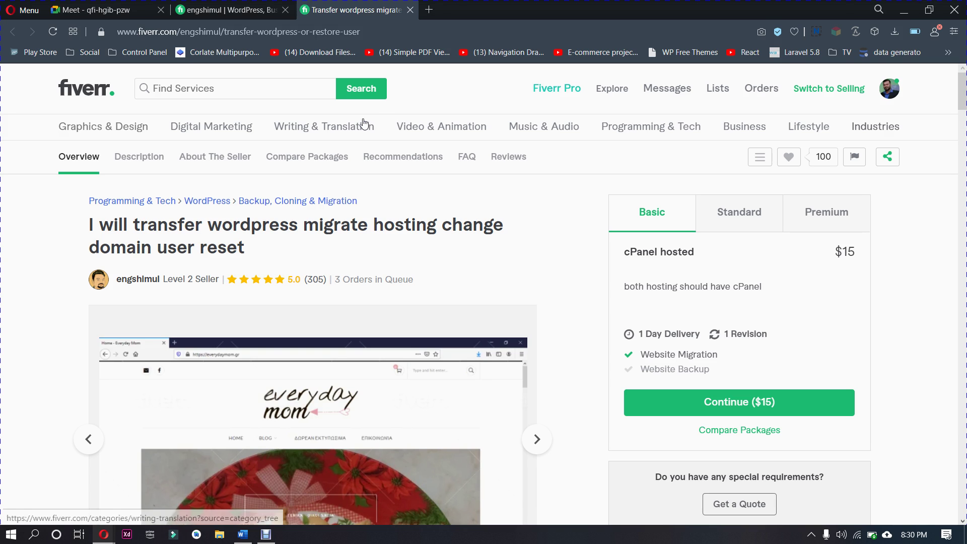
click(259, 85)
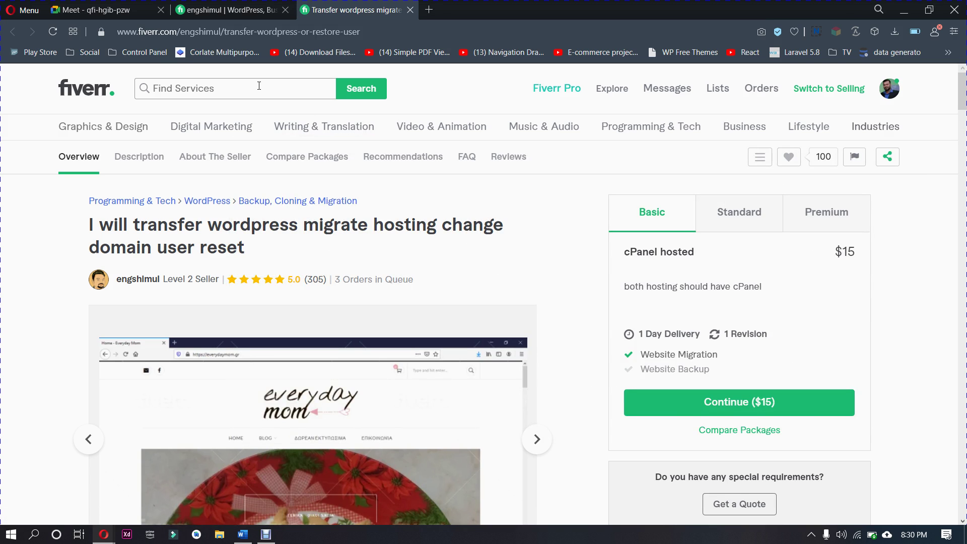
text(web)
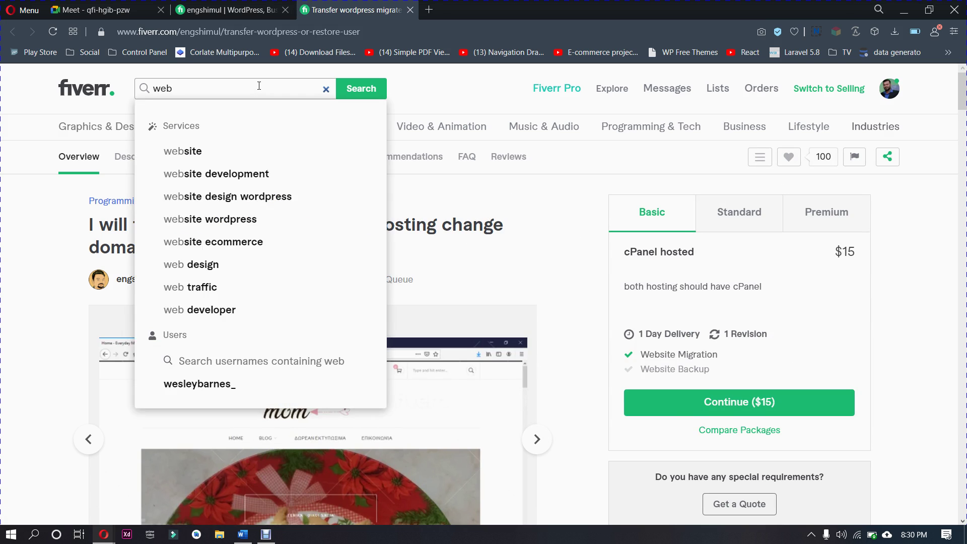
key(Down)
key(Down)
key(Up)
key(Return)
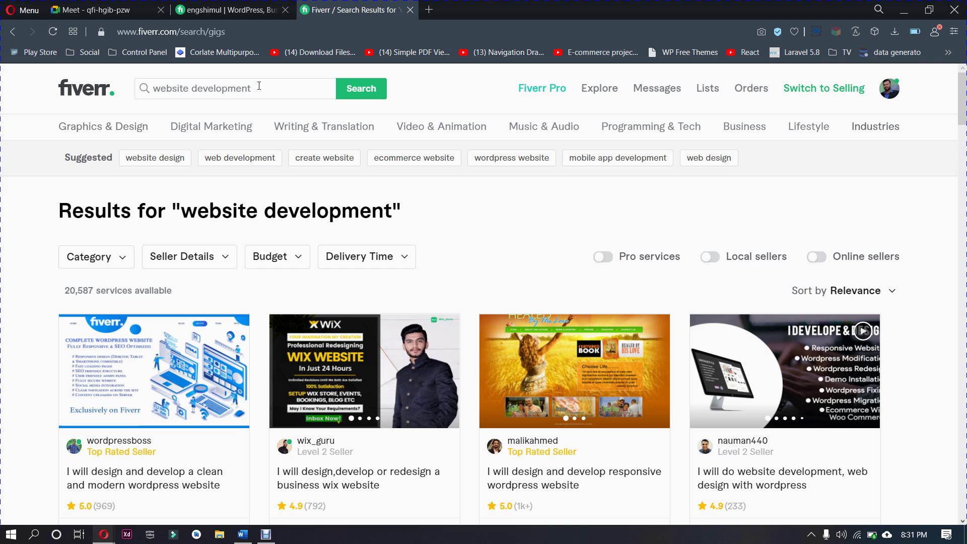
Admit the person waiting to join the Google Meet call and return to the Fiverr search results
click(96, 9)
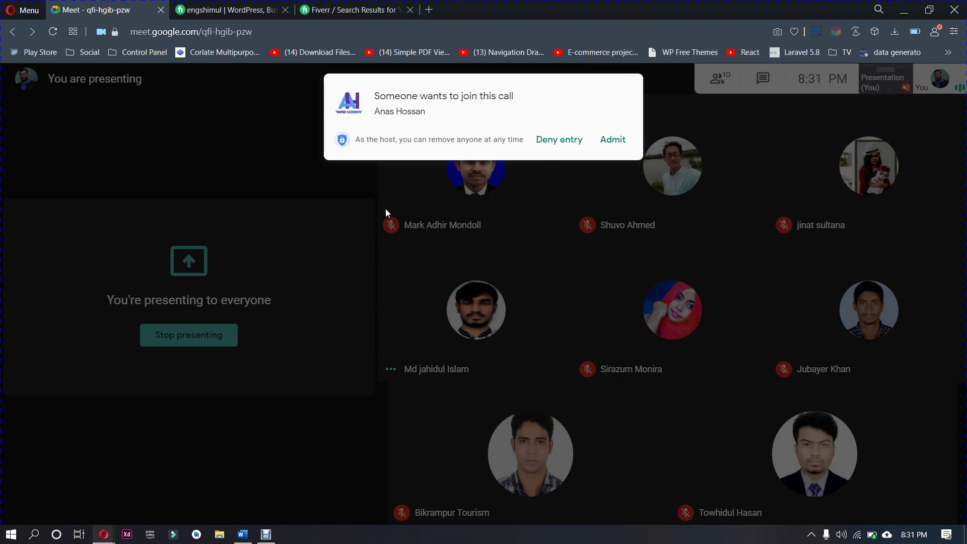
click(609, 146)
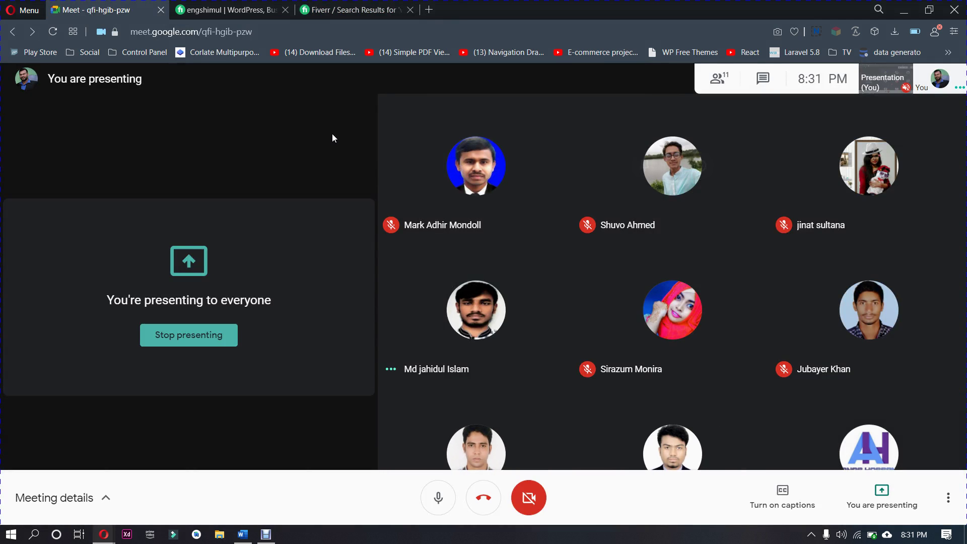
click(335, 9)
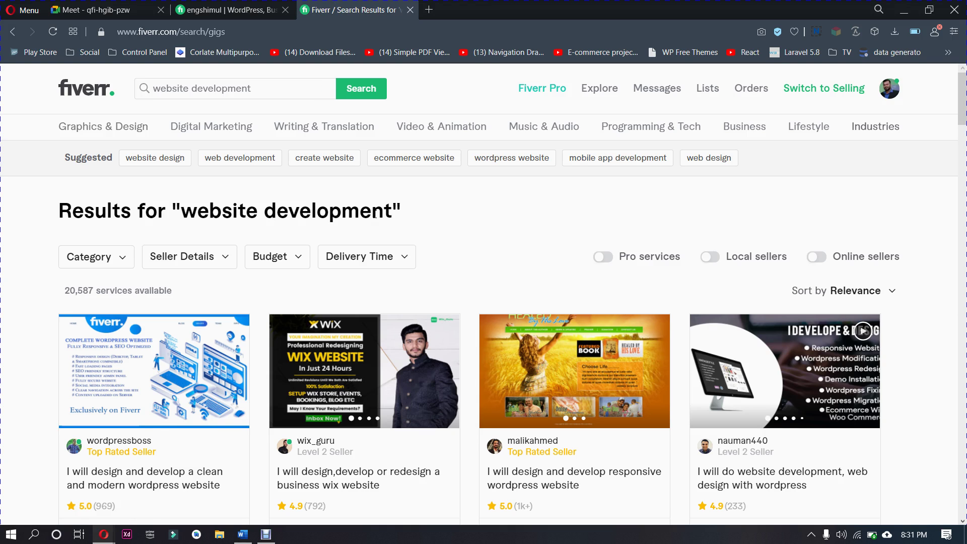
drag(392, 210, 183, 211)
click(182, 211)
click(244, 6)
click(365, 5)
Let the next waiting participant into the Google Meet call and go back to the "website development" results
click(90, 10)
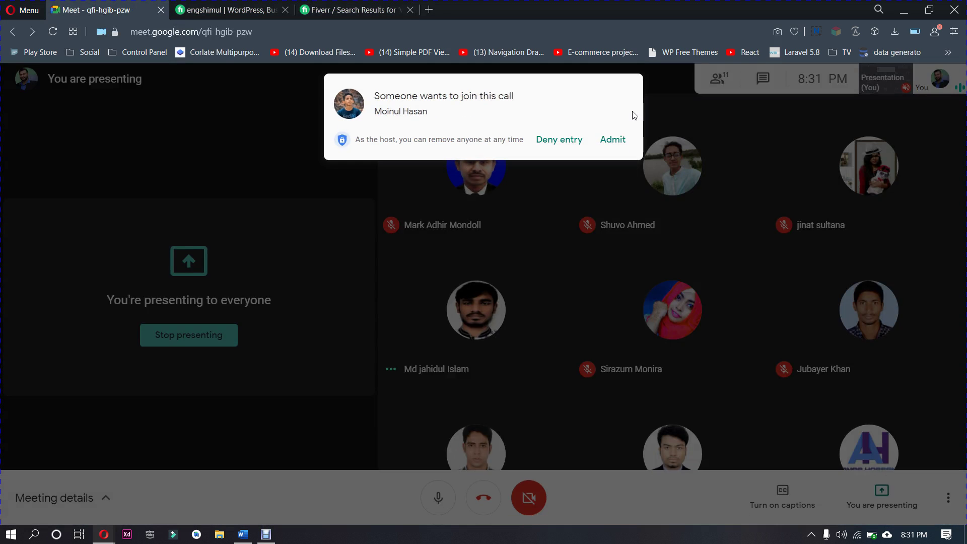
click(612, 140)
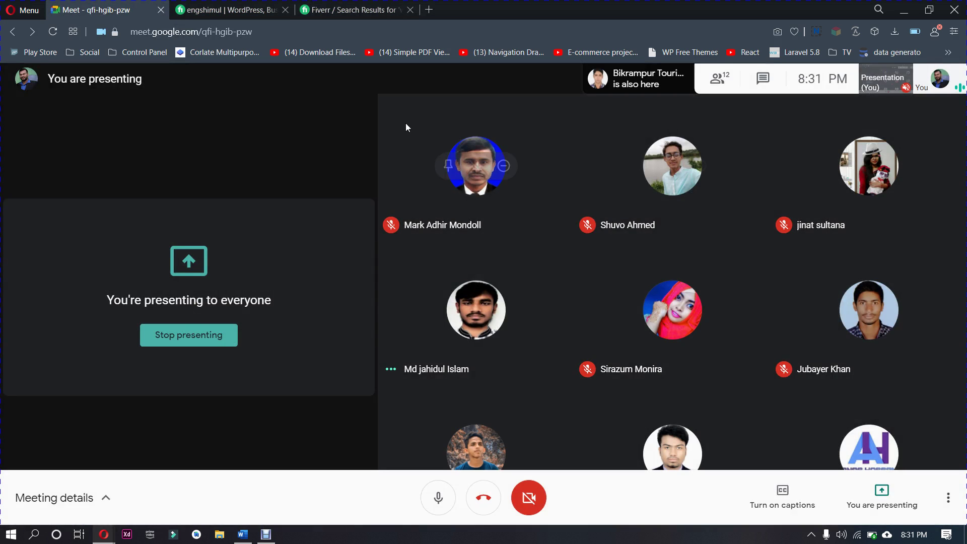
click(347, 5)
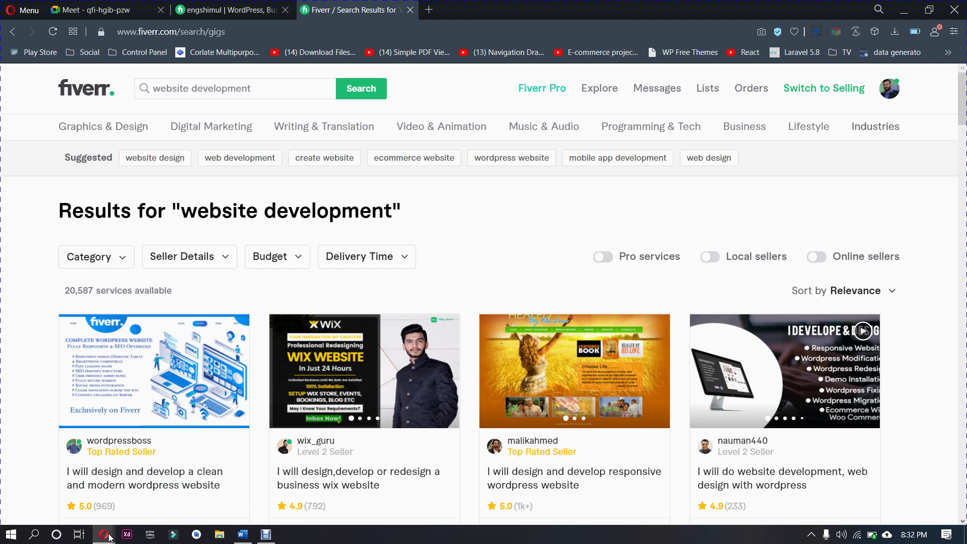
Switch to the Google Meet call and mute the microphone
mouse_move(110, 537)
click(207, 474)
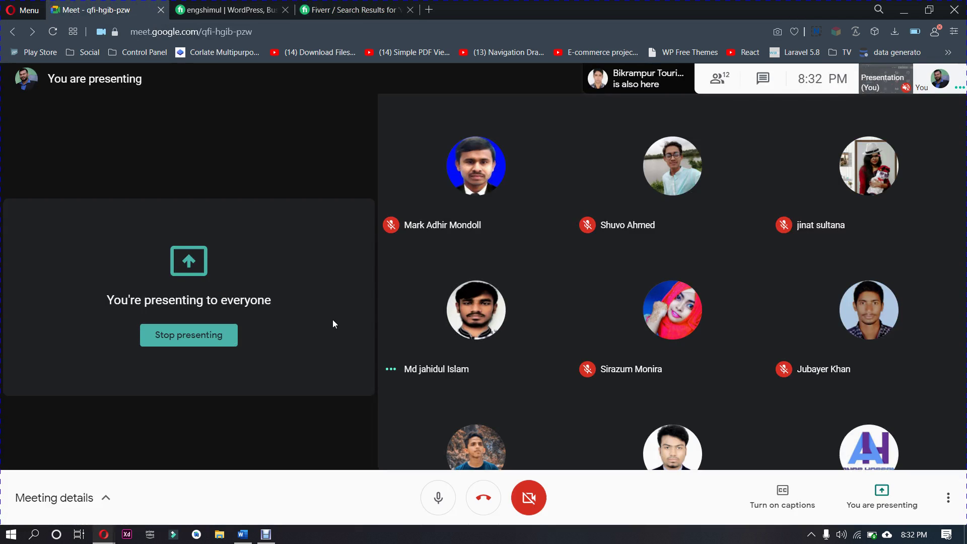
click(437, 499)
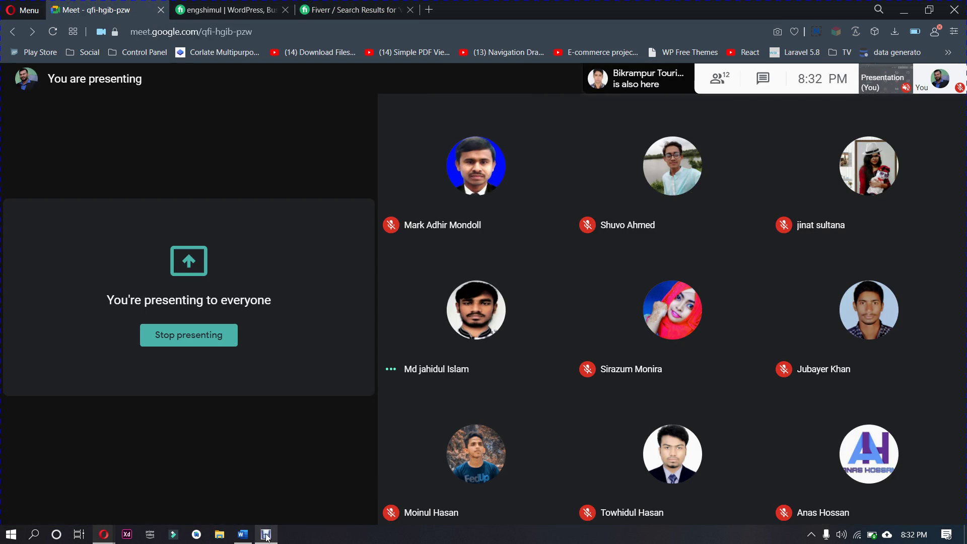
click(266, 537)
click(204, 401)
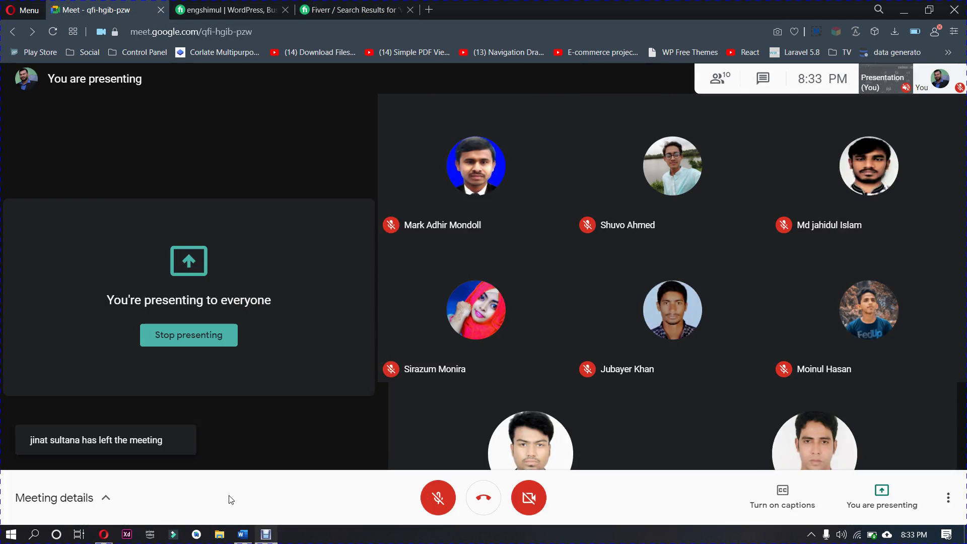
Unmute the microphone in the call and mute it again
click(437, 498)
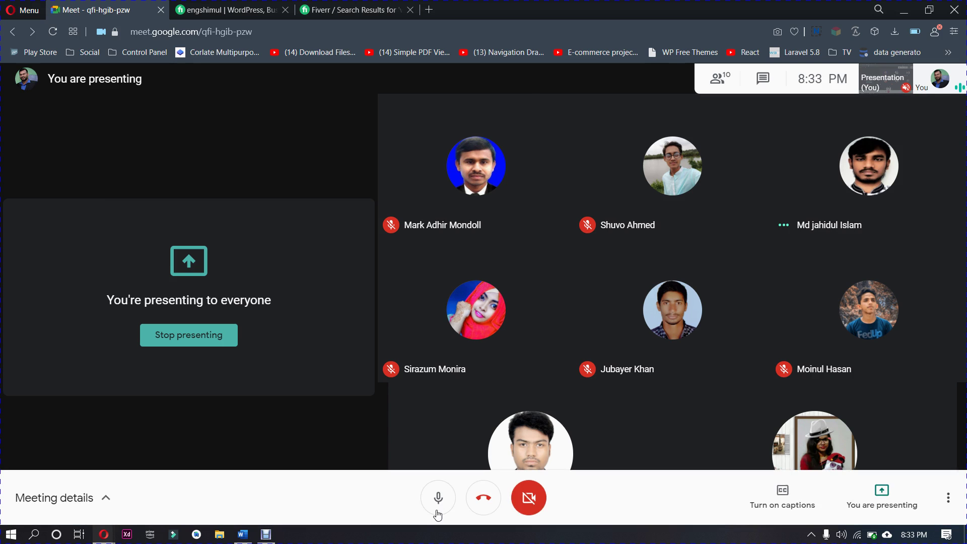
click(438, 498)
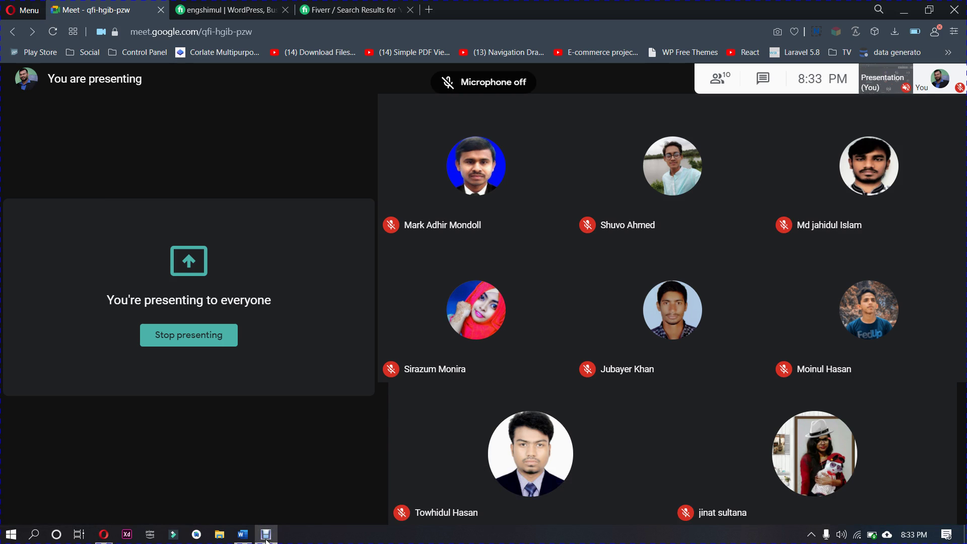
click(265, 534)
click(205, 400)
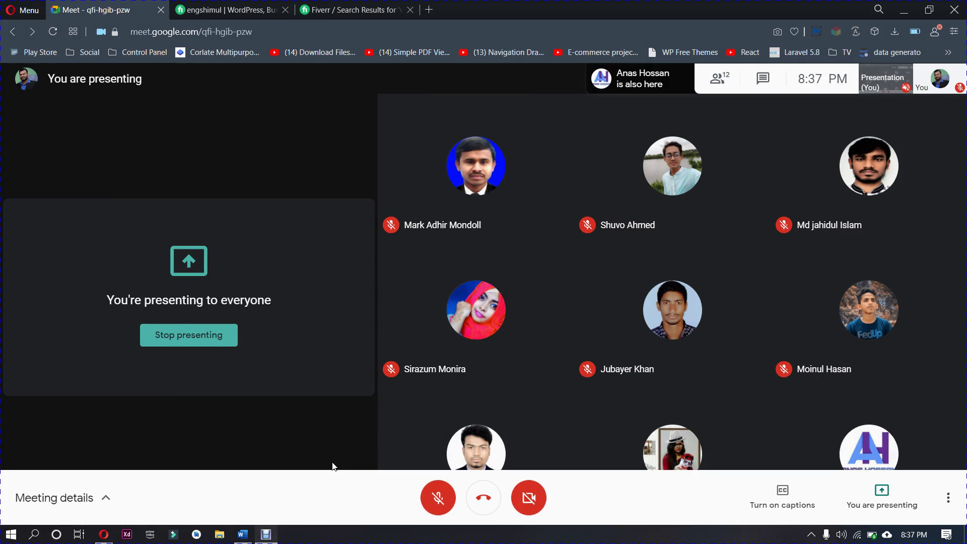
Turn the call microphone back on and return to the Fiverr search results
click(438, 498)
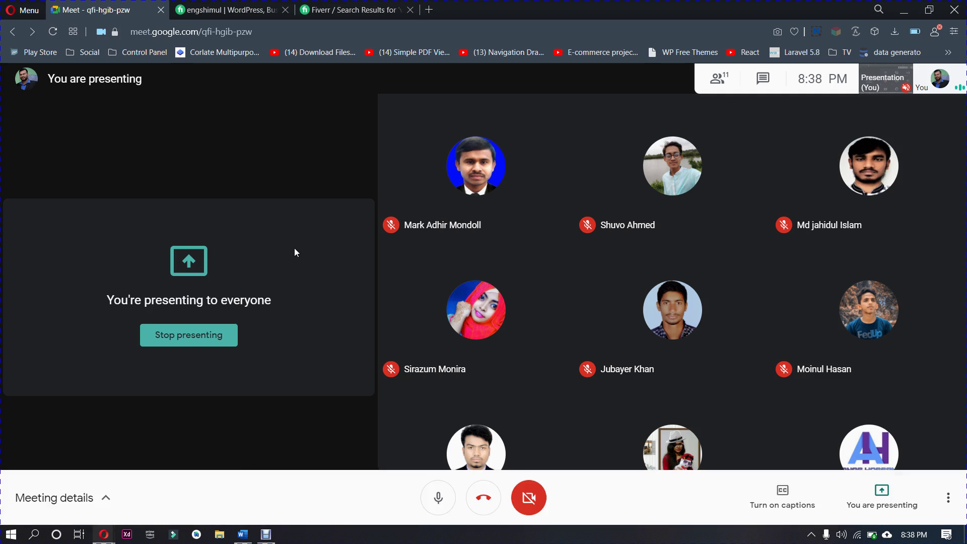
click(343, 10)
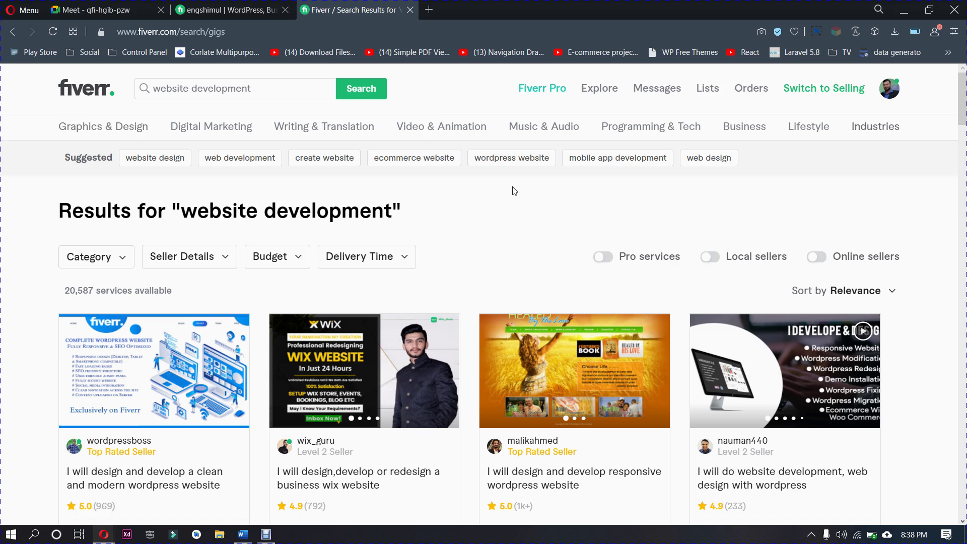
Switch Fiverr to selling mode and open the page for managing the seller's own gigs
click(888, 96)
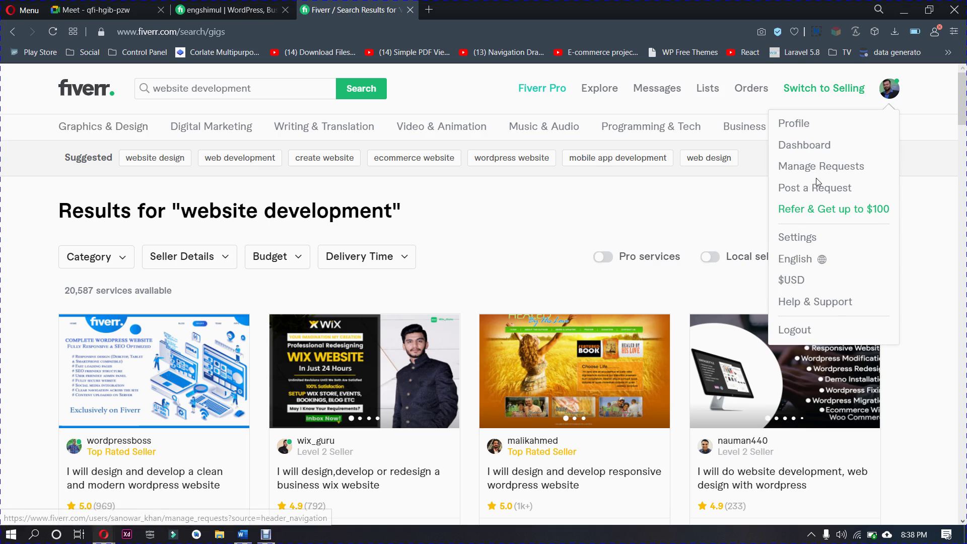
click(849, 95)
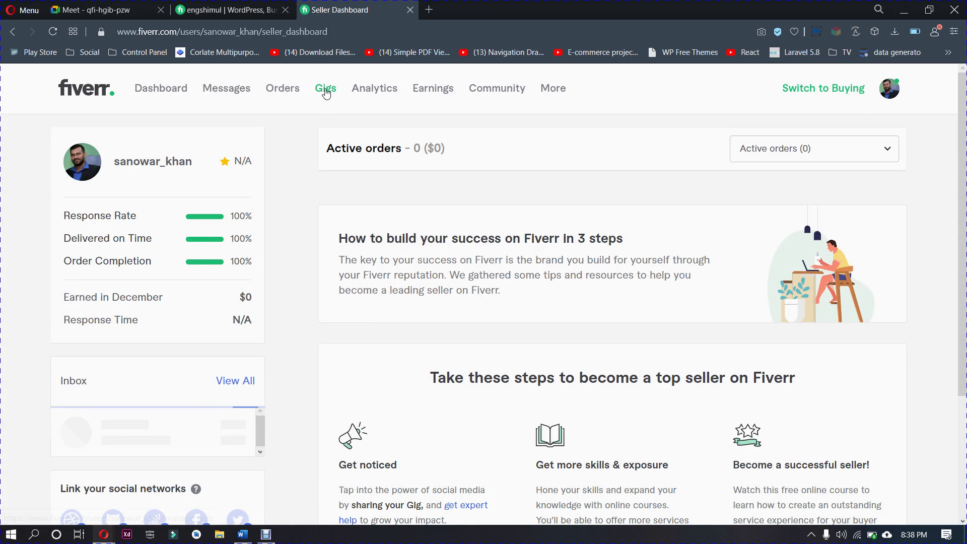
click(326, 92)
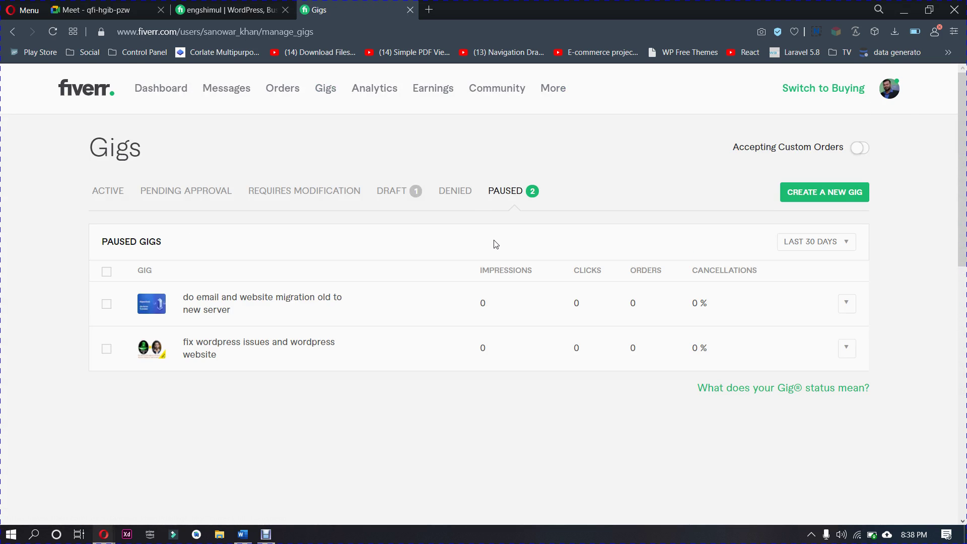
Expand the paused email and website migration gig and review its status, order limit, watermark, reviews and performance sections
click(314, 297)
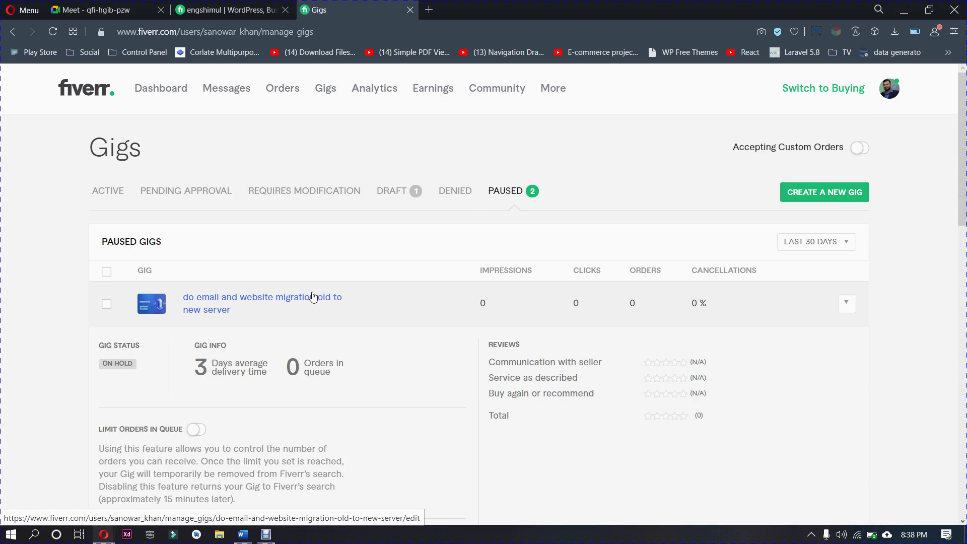
click(305, 307)
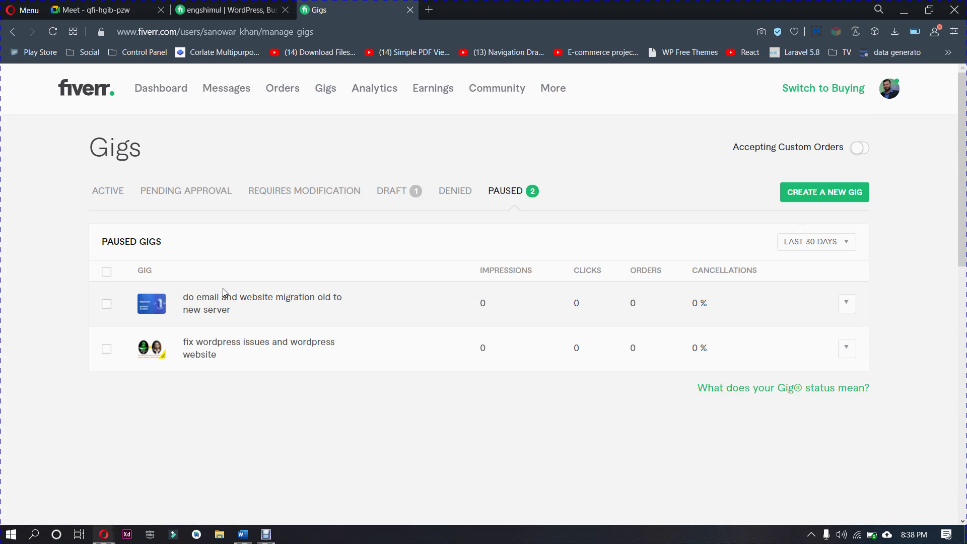
click(211, 304)
click(211, 304)
click(211, 304)
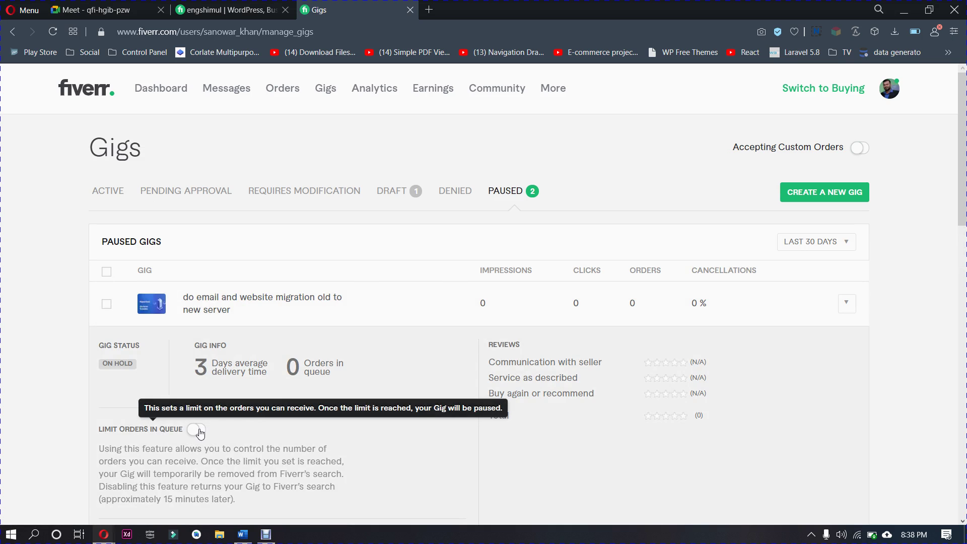
scroll(556, 411, down, 5)
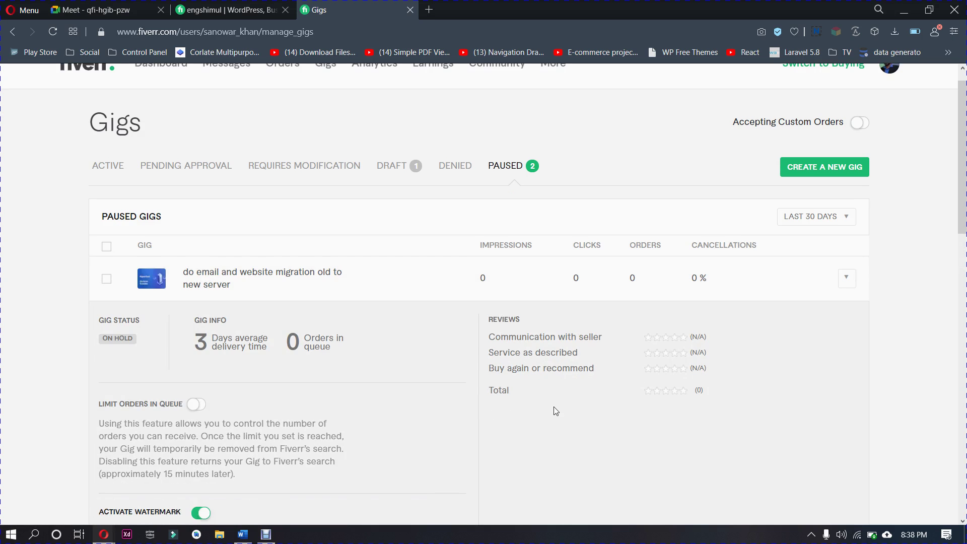
scroll(555, 412, down, 1)
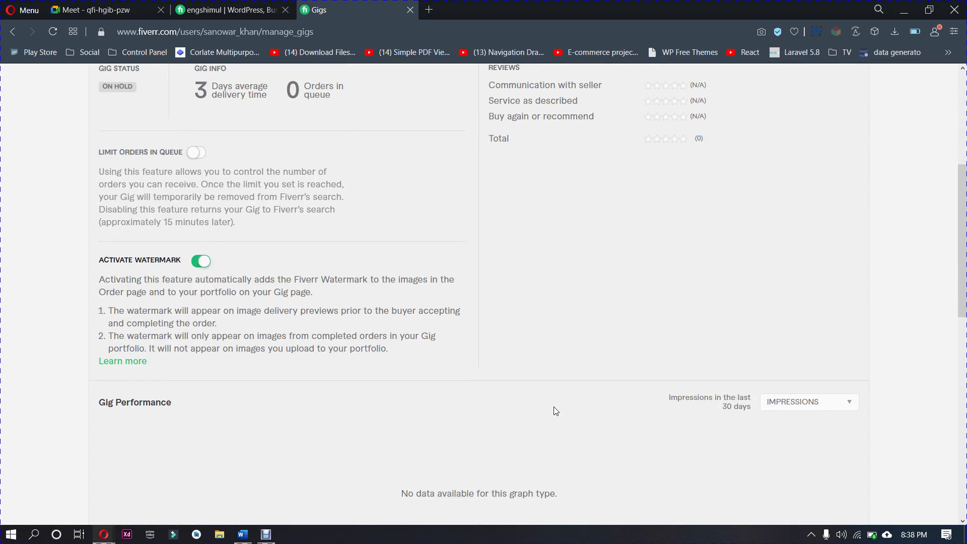
scroll(555, 411, down, 7)
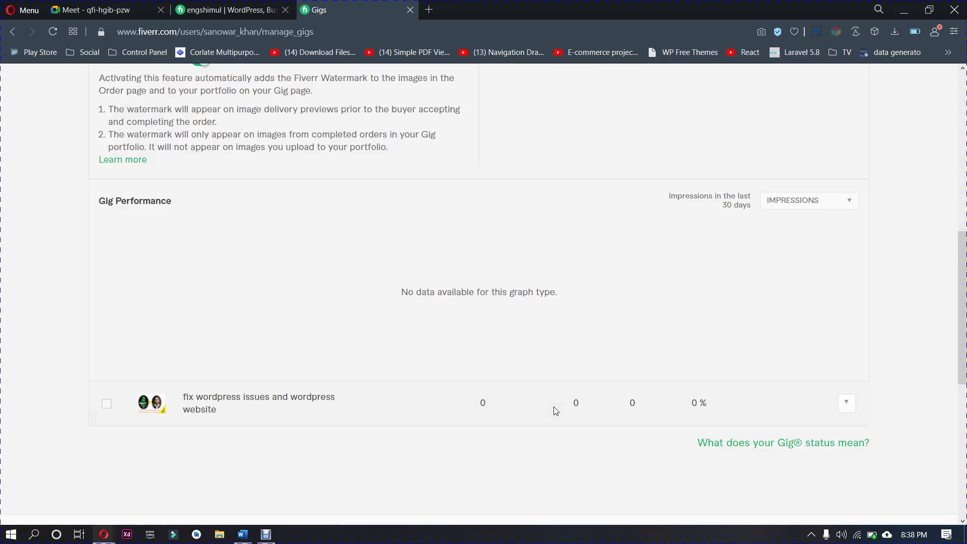
Open the email and website migration gig for editing and look through its category and subcategory options
scroll(556, 411, up, 13)
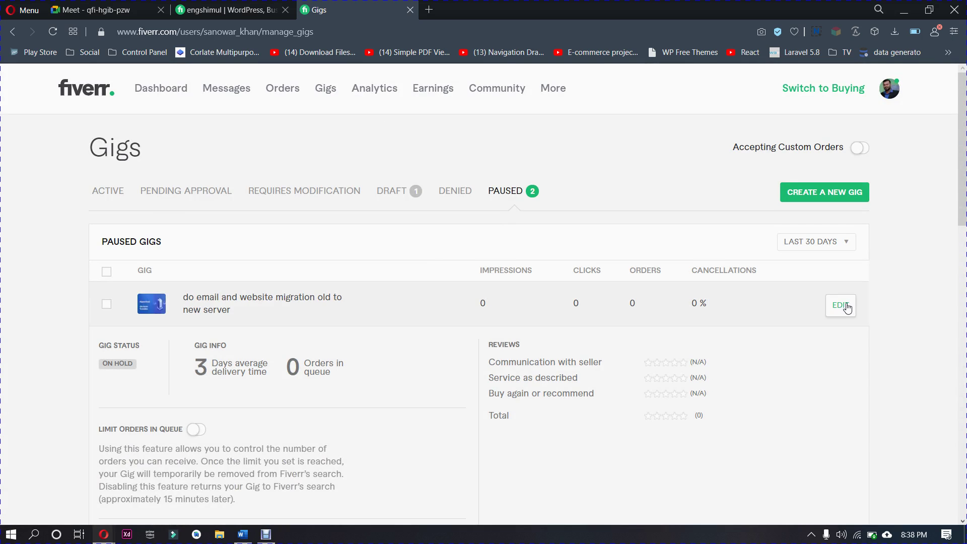
click(837, 311)
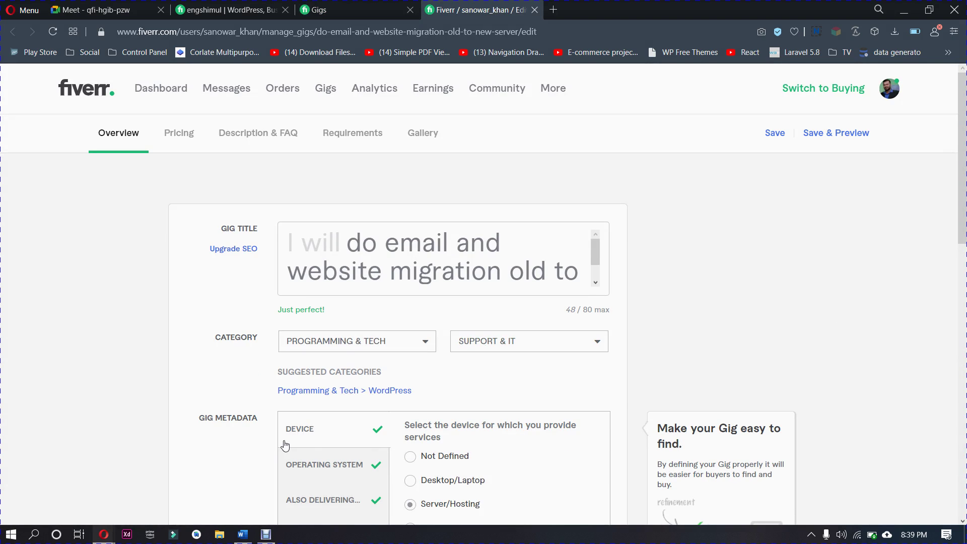
click(387, 346)
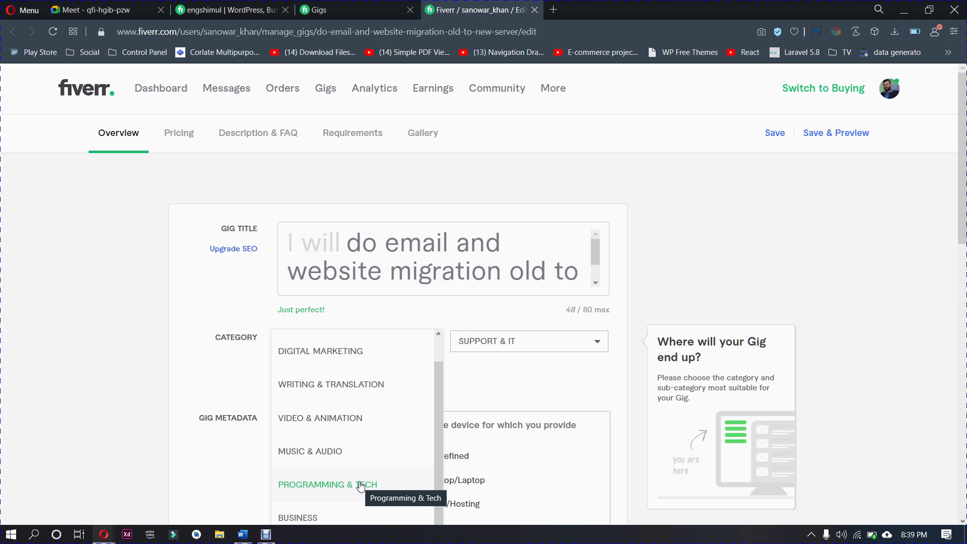
drag(441, 380, 445, 346)
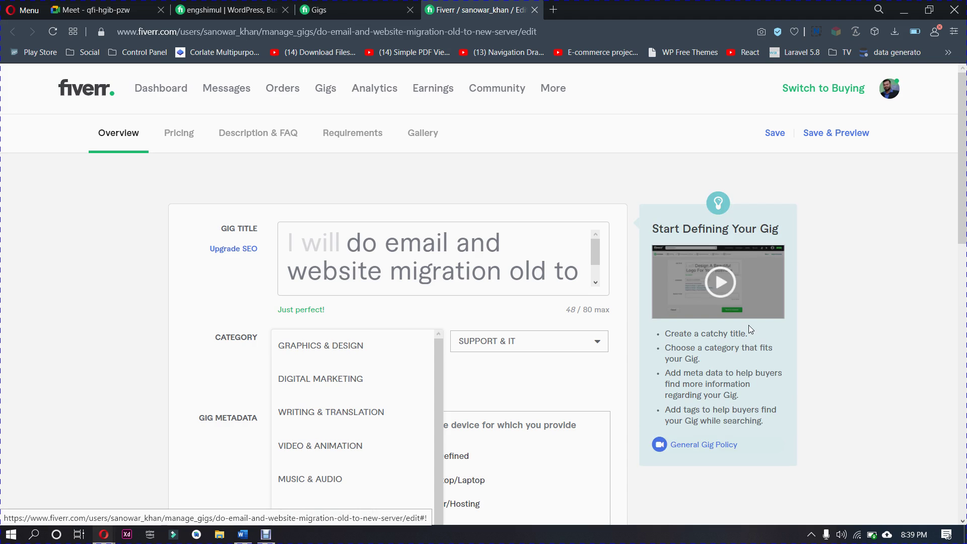
scroll(483, 295, down, 3)
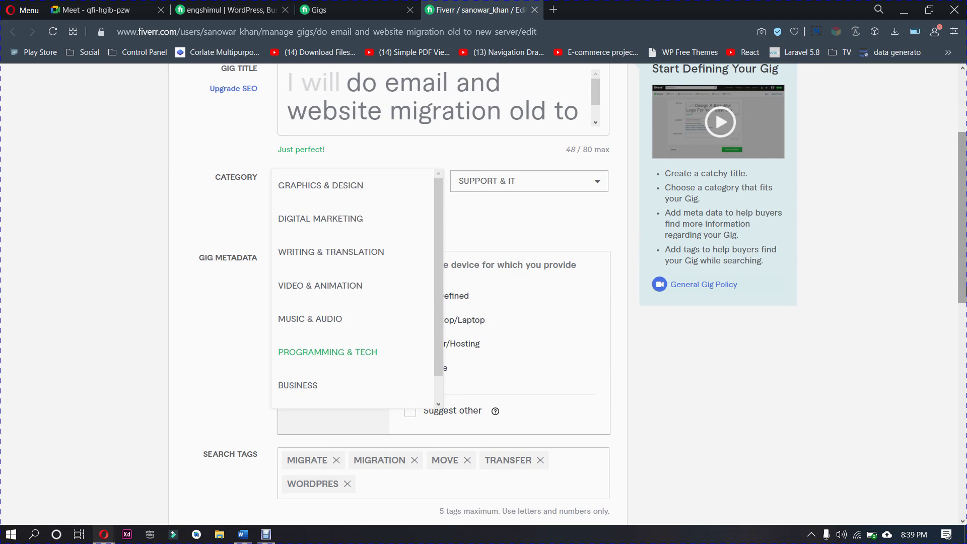
click(547, 189)
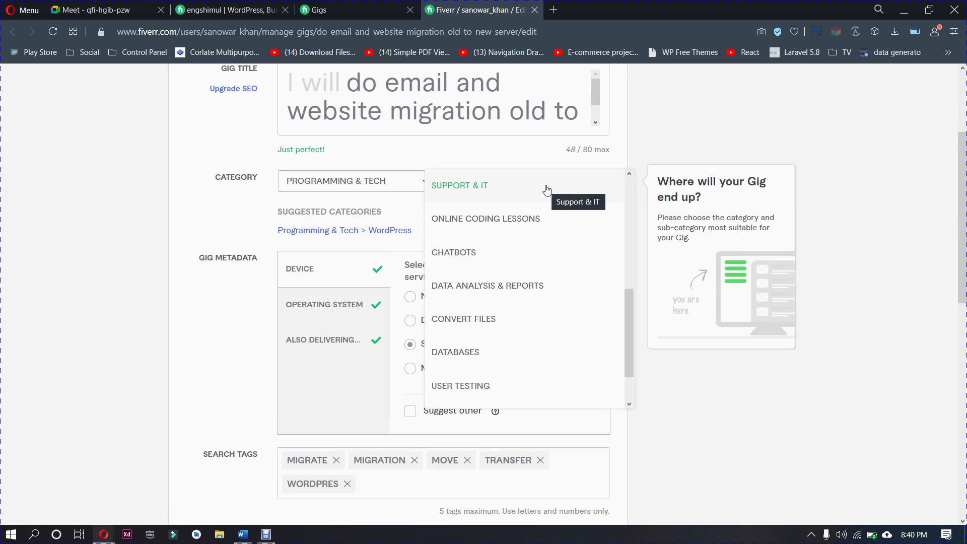
click(547, 189)
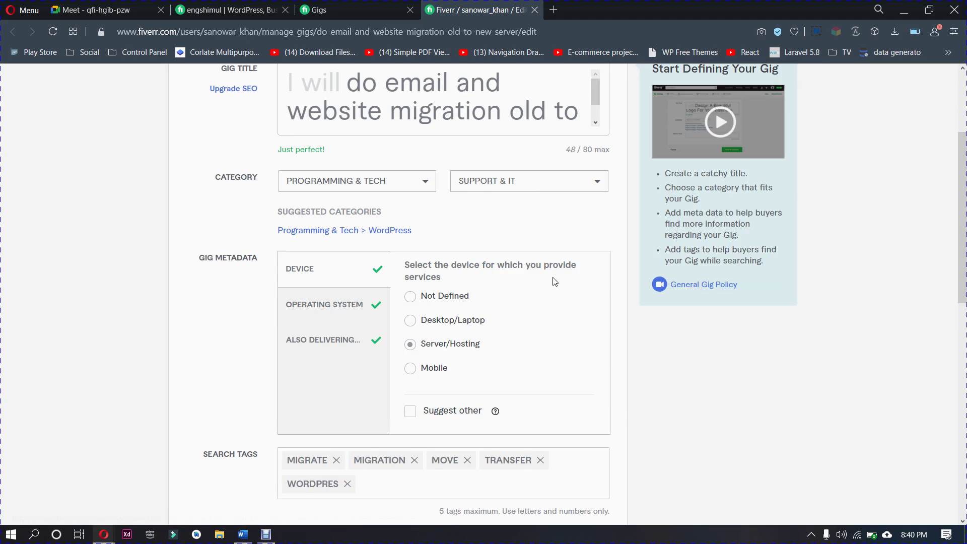
Apply the suggested category Programming & Tech > WordPress and look through the service types offered for it
drag(962, 217, 962, 252)
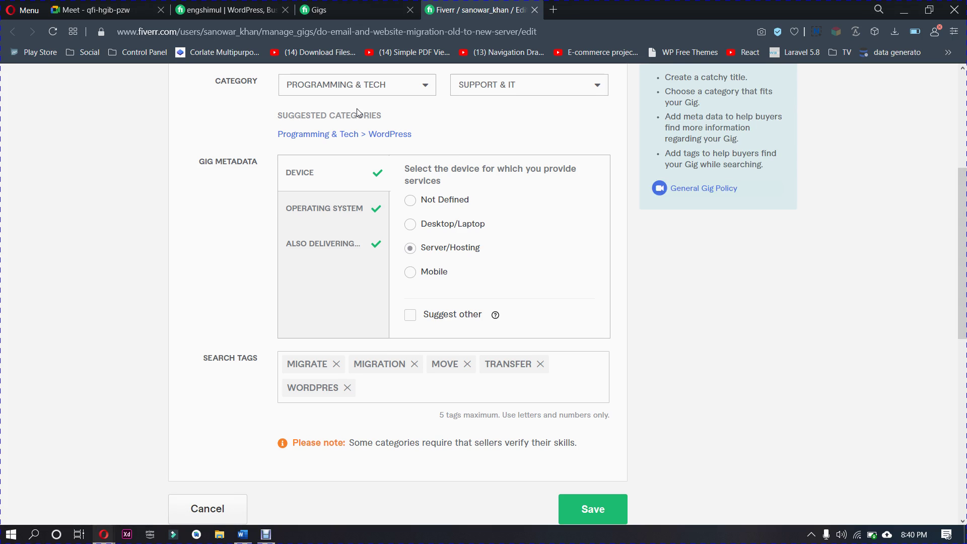
click(356, 135)
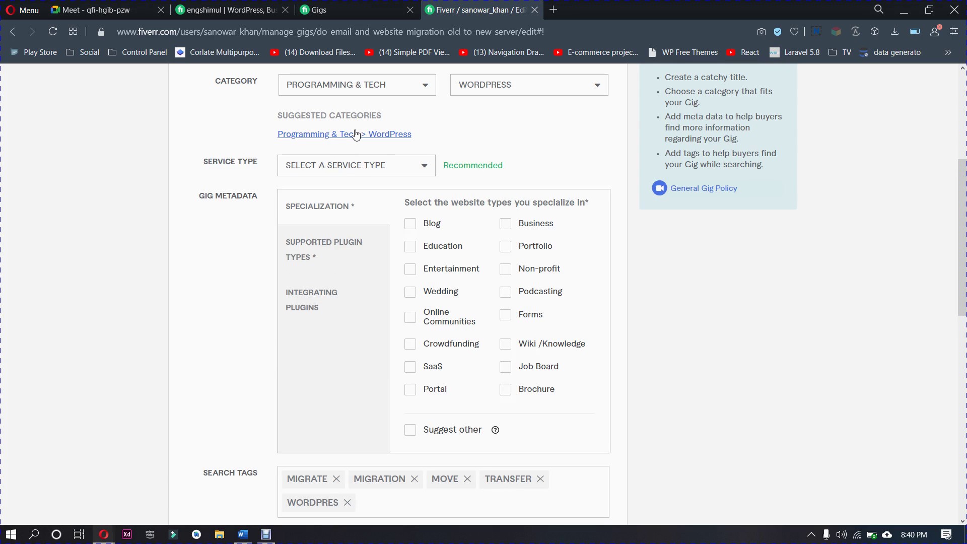
click(344, 167)
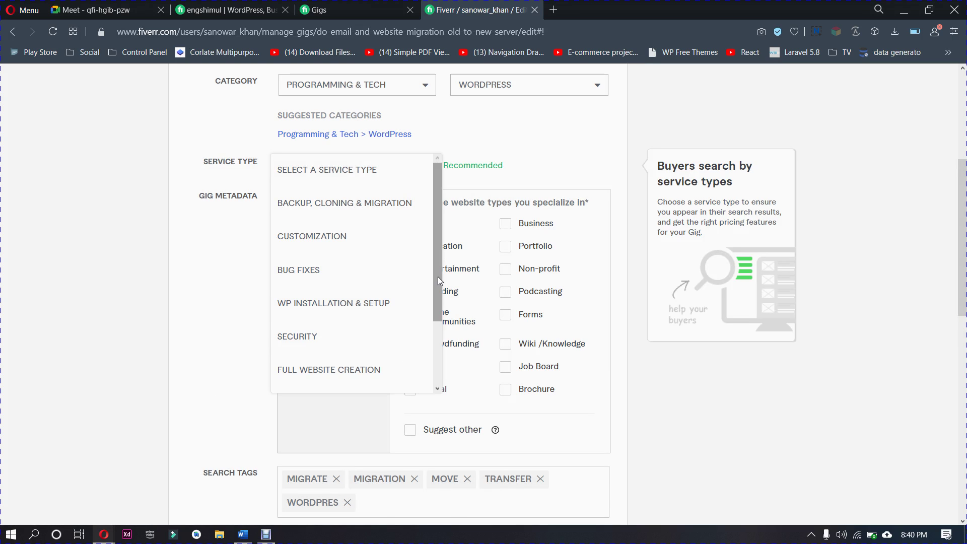
scroll(437, 339, down, 2)
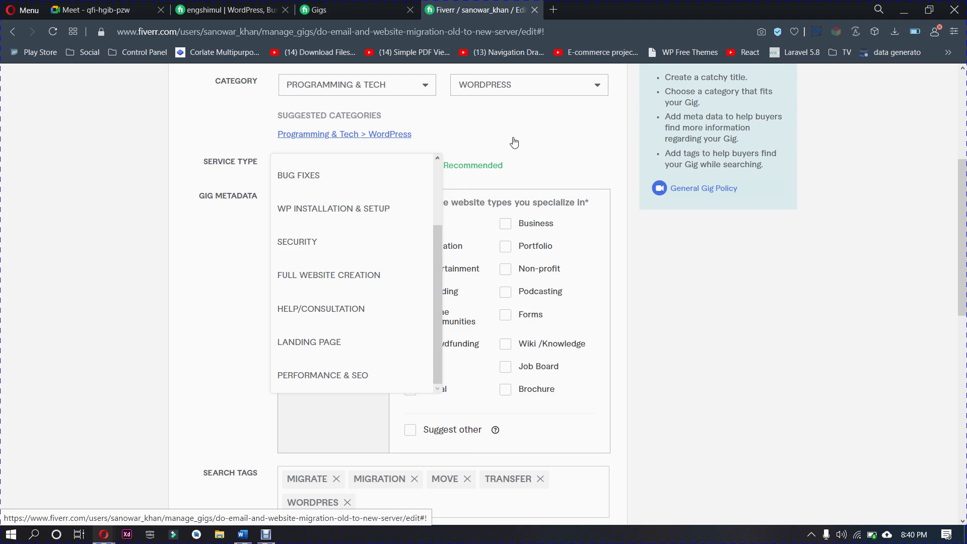
Examine the main gig categories and the subcategories available under Programming & Tech
click(419, 89)
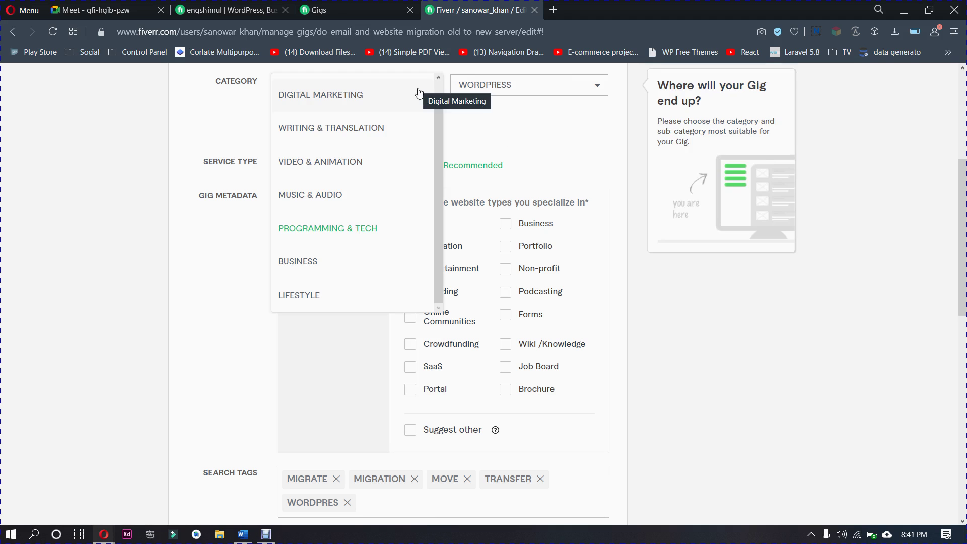
click(506, 122)
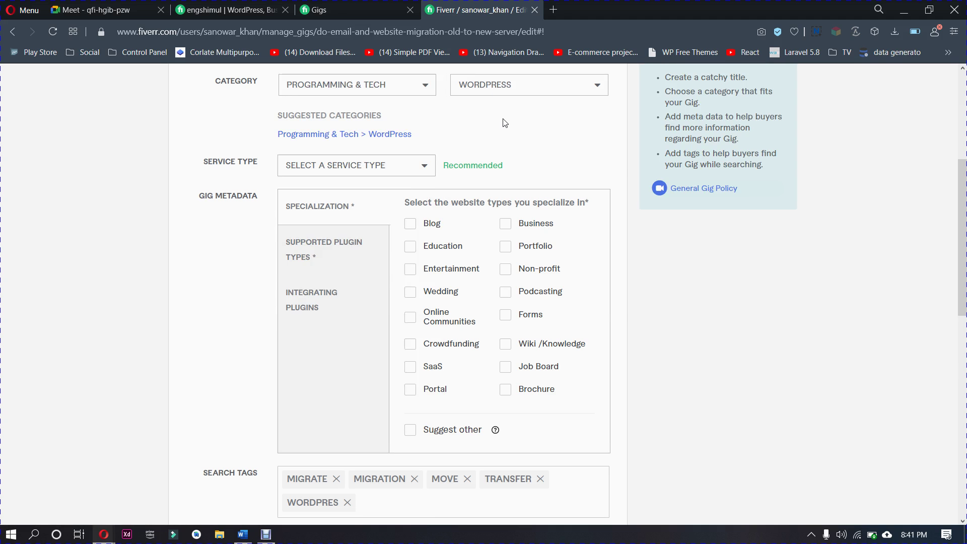
click(513, 87)
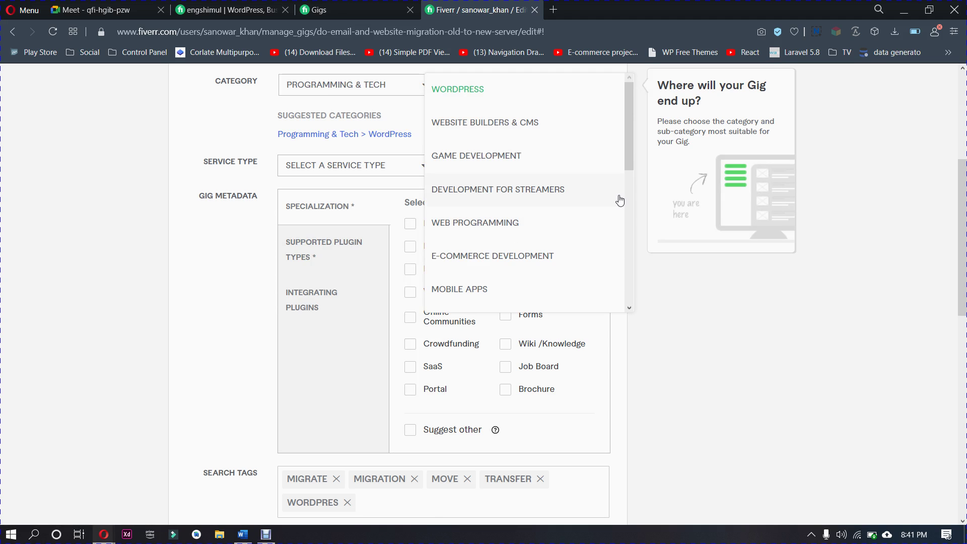
drag(630, 154, 655, 141)
click(580, 93)
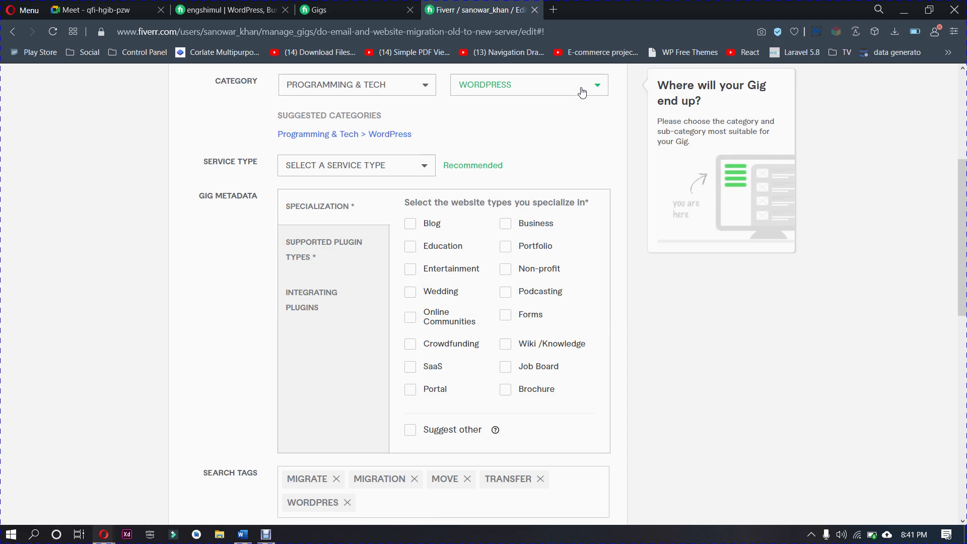
click(423, 91)
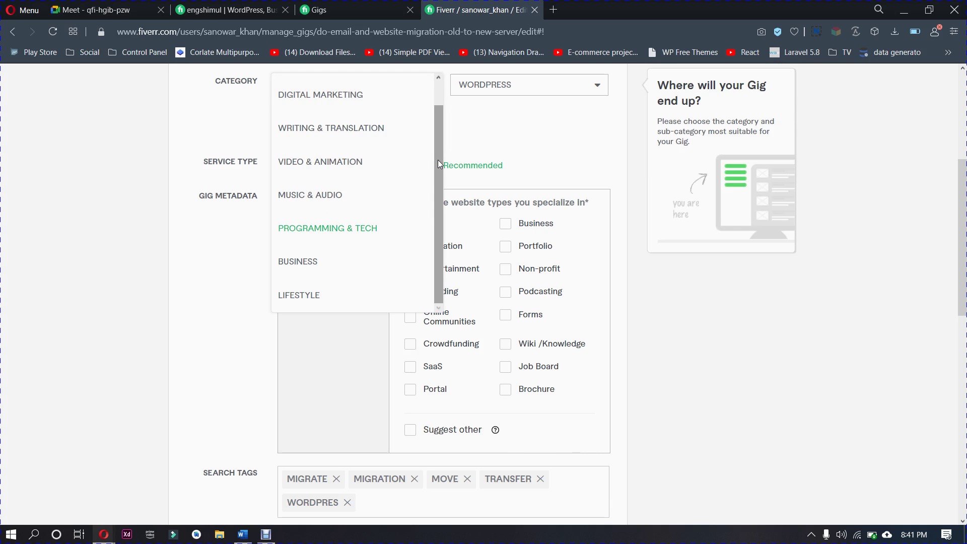
drag(437, 160, 434, 104)
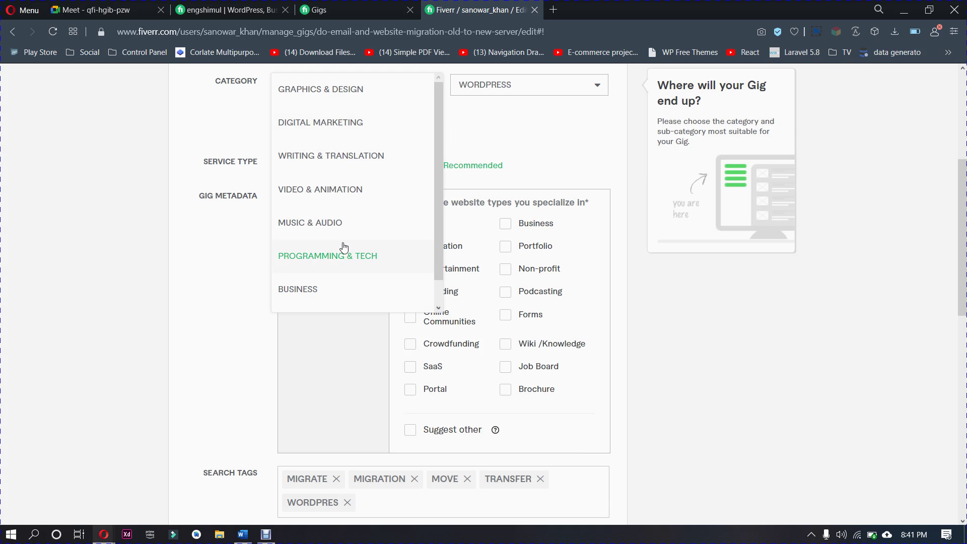
click(542, 95)
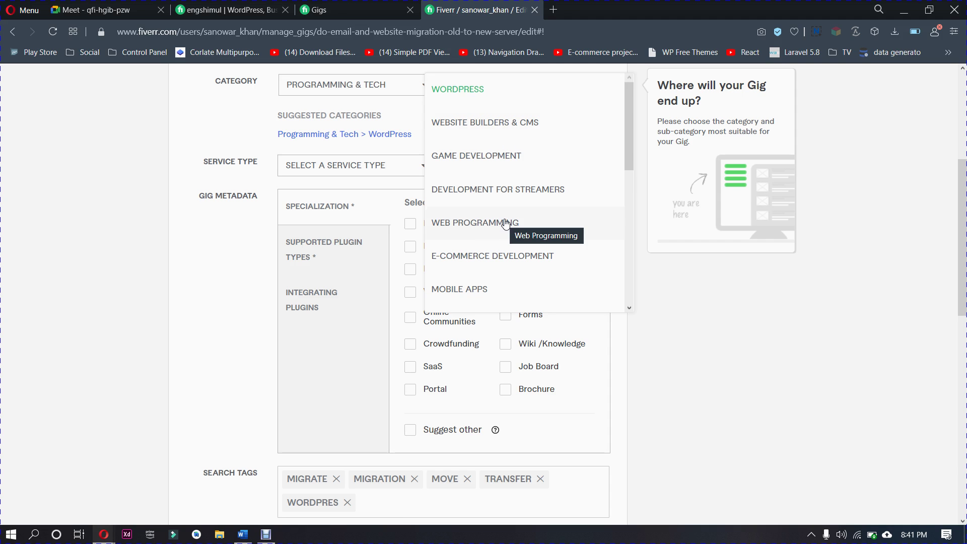
drag(628, 156, 649, 114)
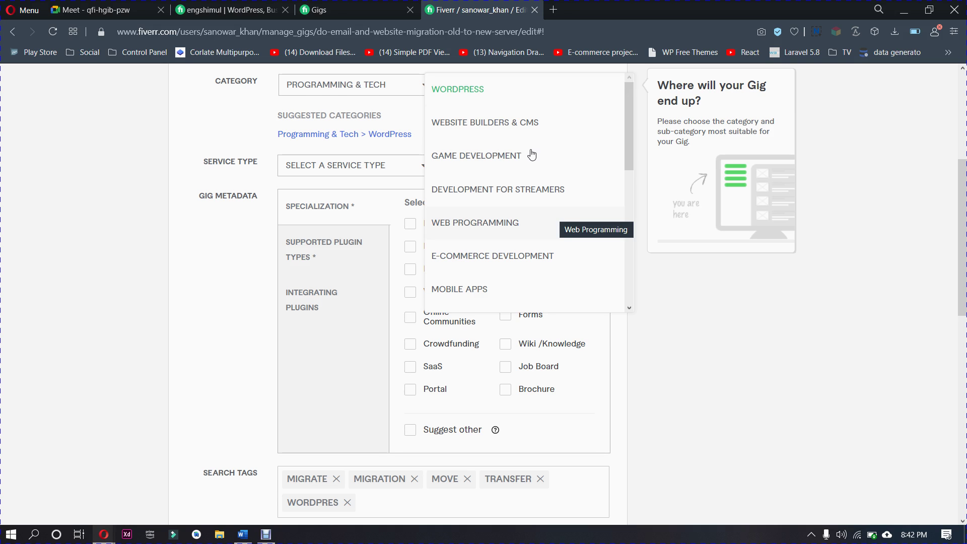
click(233, 105)
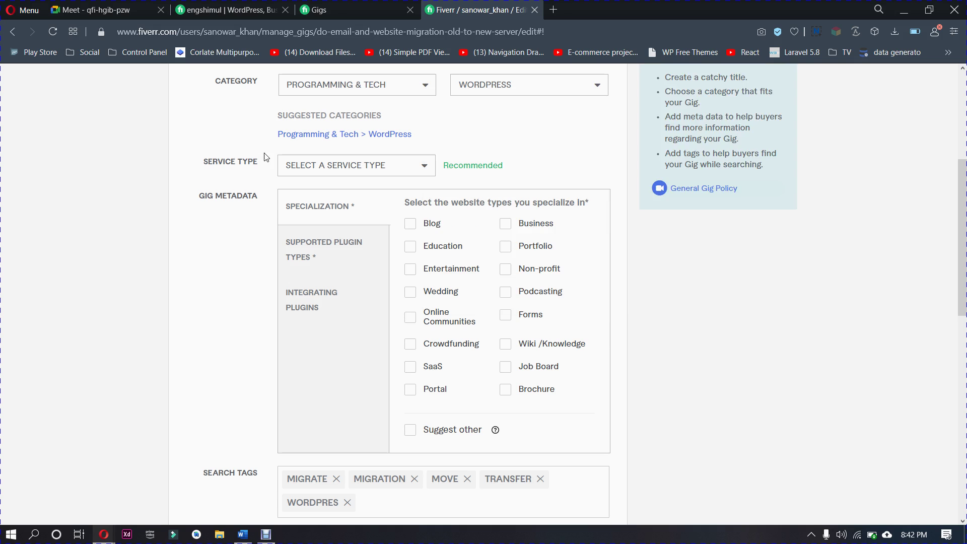
Check the WordPress service types again and reload the gig form to discard the unsaved category change
click(329, 169)
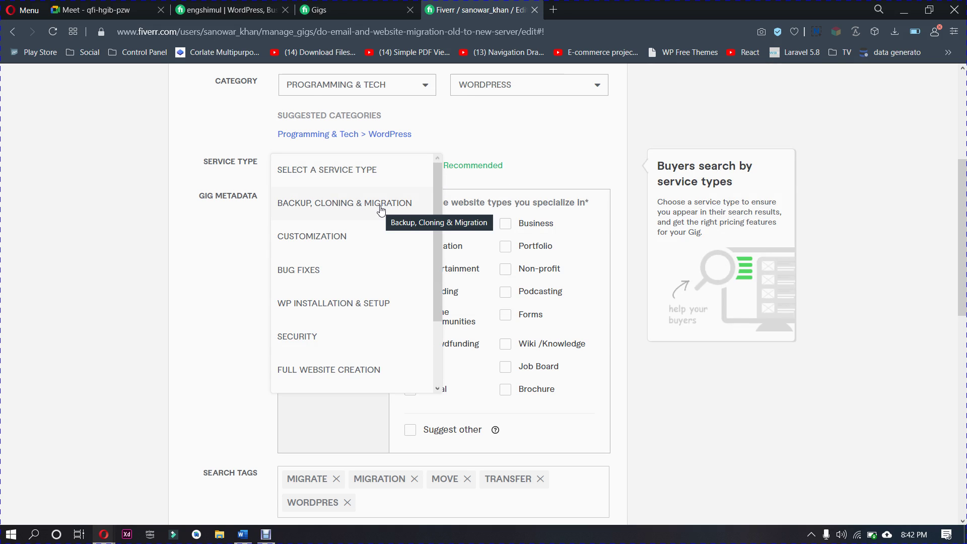
click(190, 173)
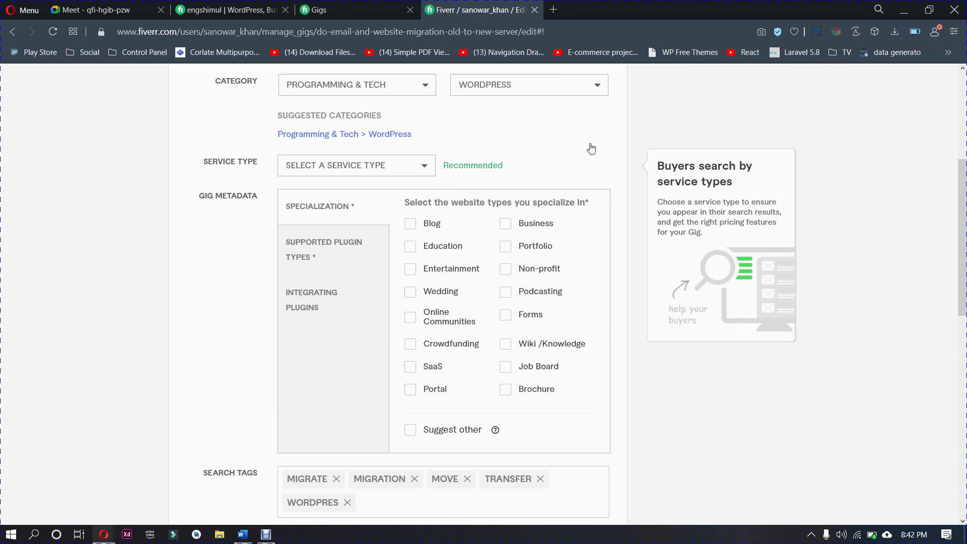
scroll(961, 151, up, 5)
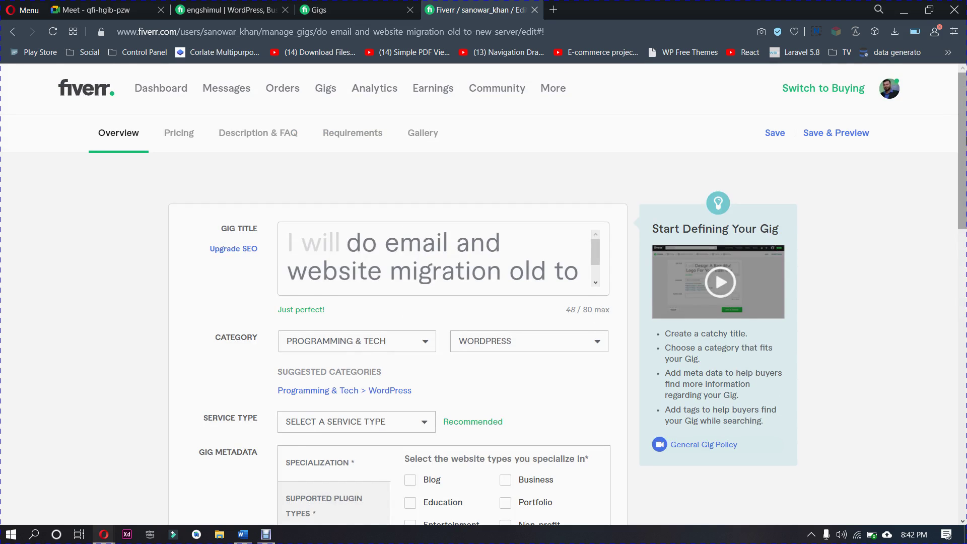
key(F5)
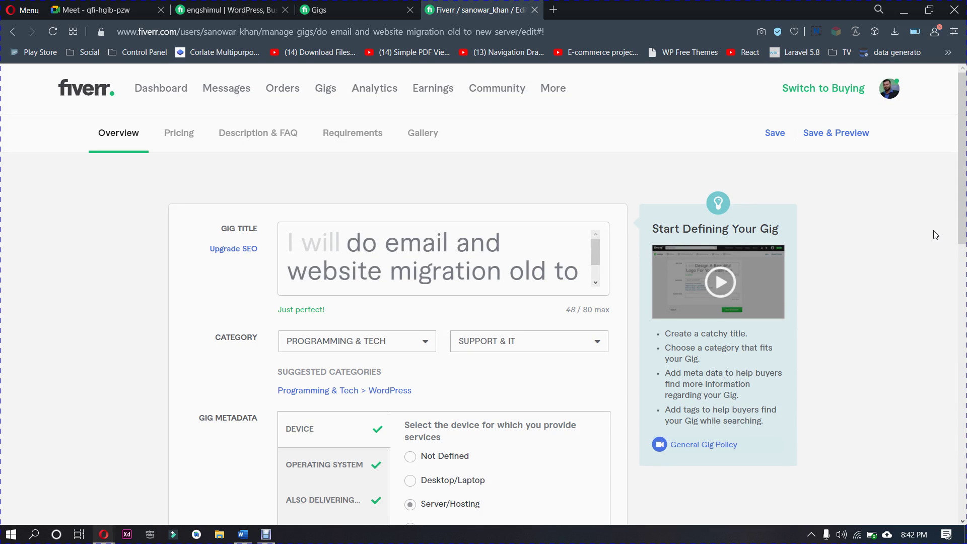
Apply the suggested category Programming & Tech > WordPress and set the service type to Backup, Cloning & Migration
scroll(962, 237, down, 5)
scroll(962, 237, up, 1)
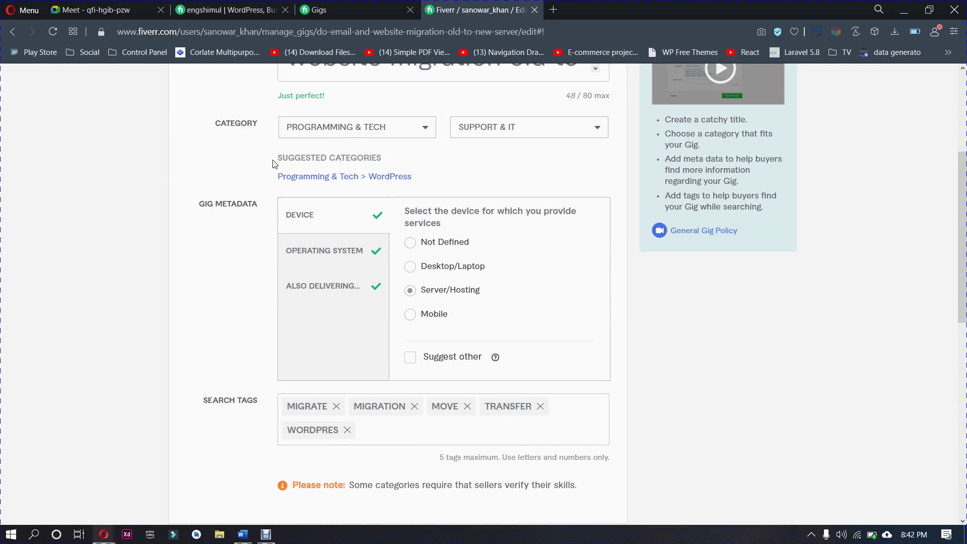
click(308, 180)
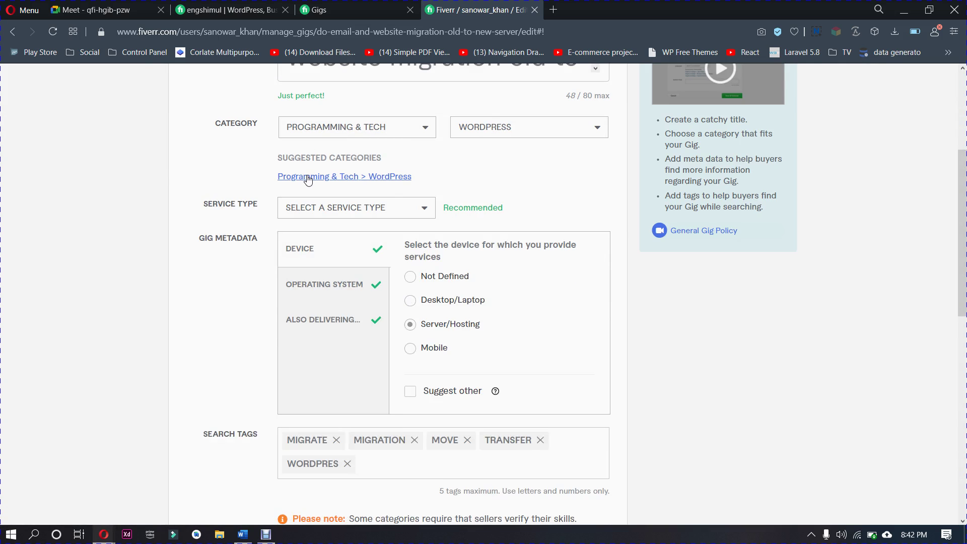
click(362, 209)
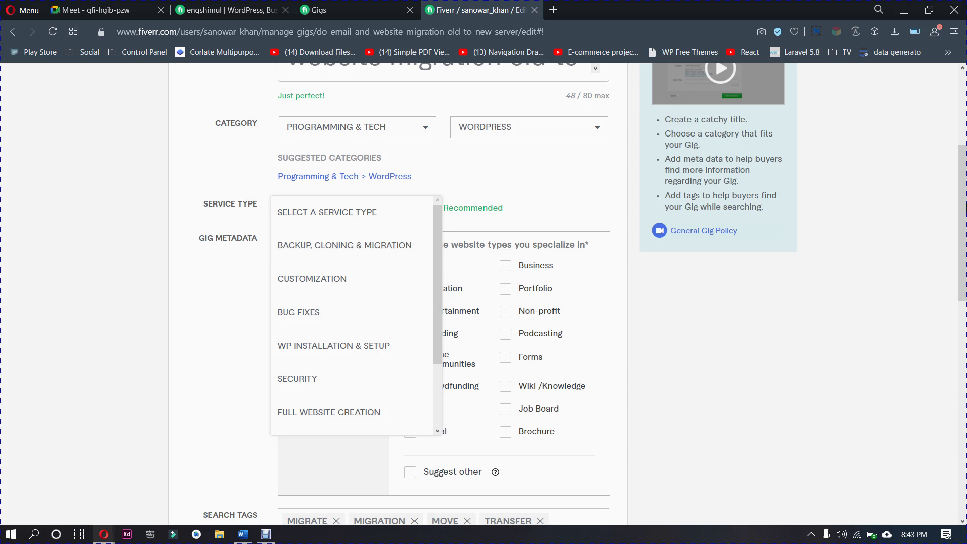
scroll(441, 267, up, 4)
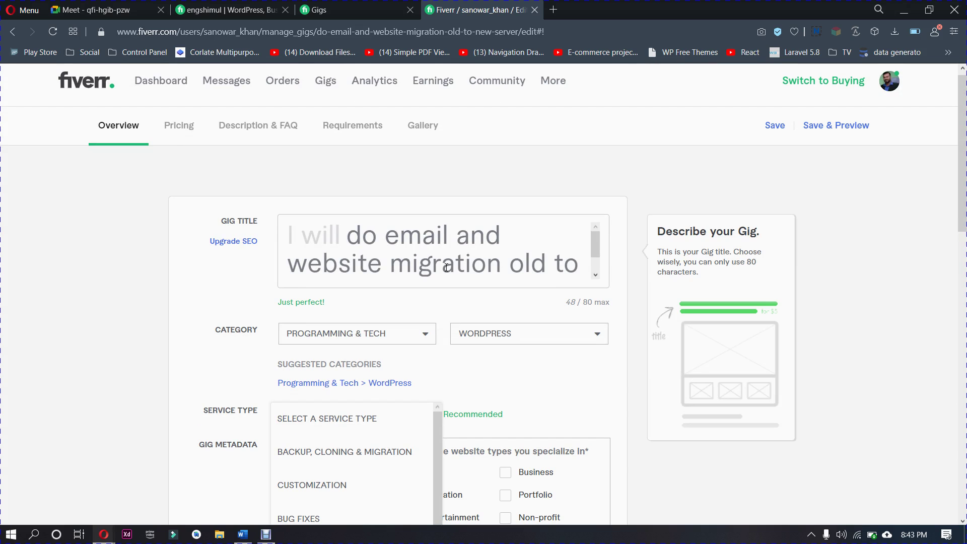
scroll(782, 272, down, 4)
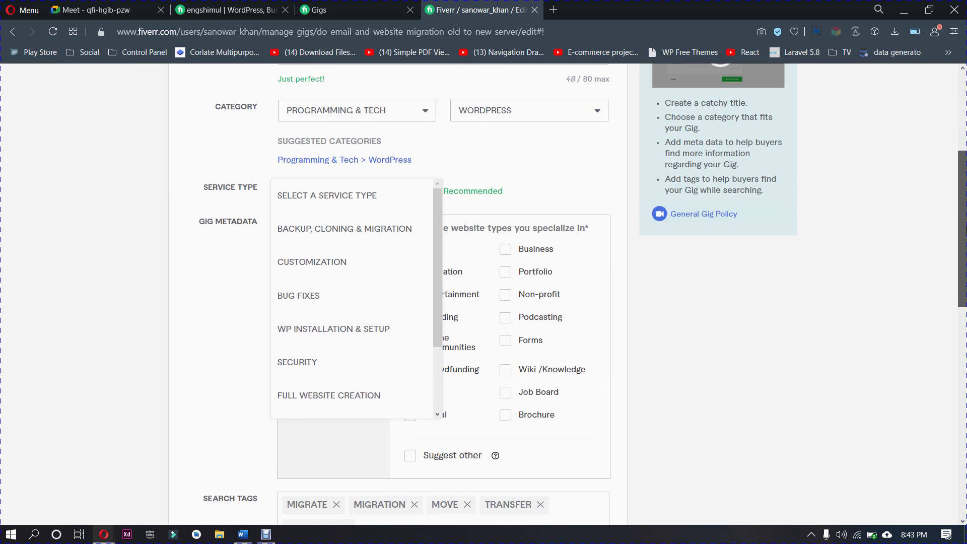
click(374, 225)
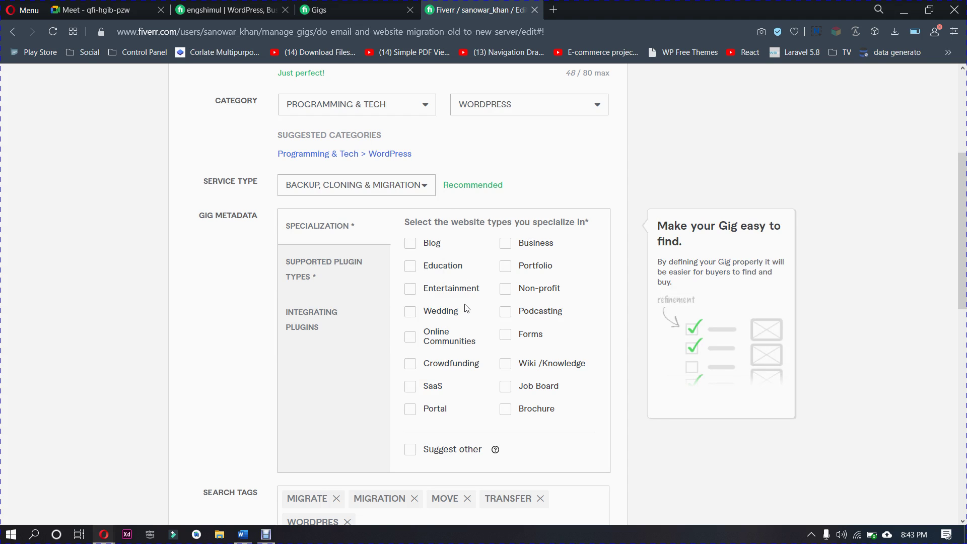
Enable Suggest other for the gig's specialization and integrating plugins metadata, reviewing the supported plugin types in between
click(410, 453)
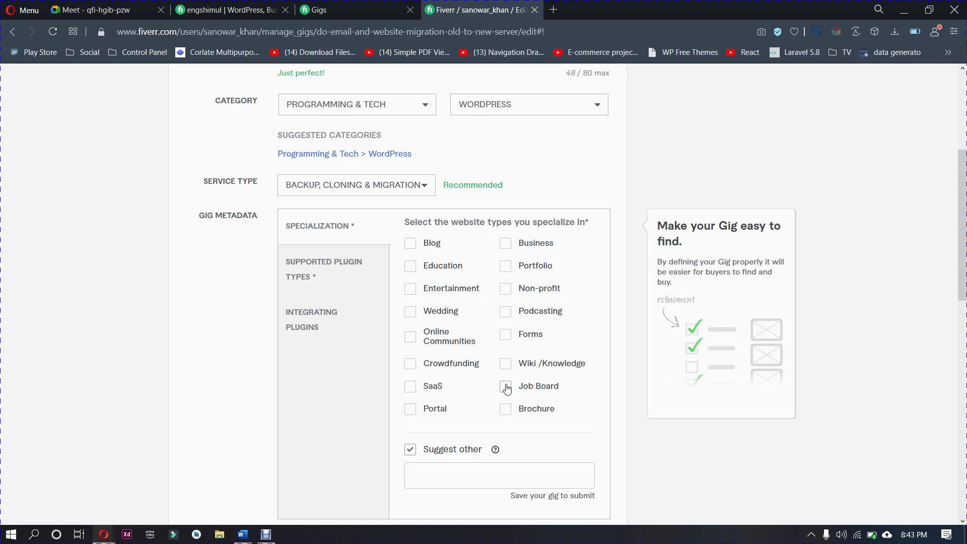
click(336, 270)
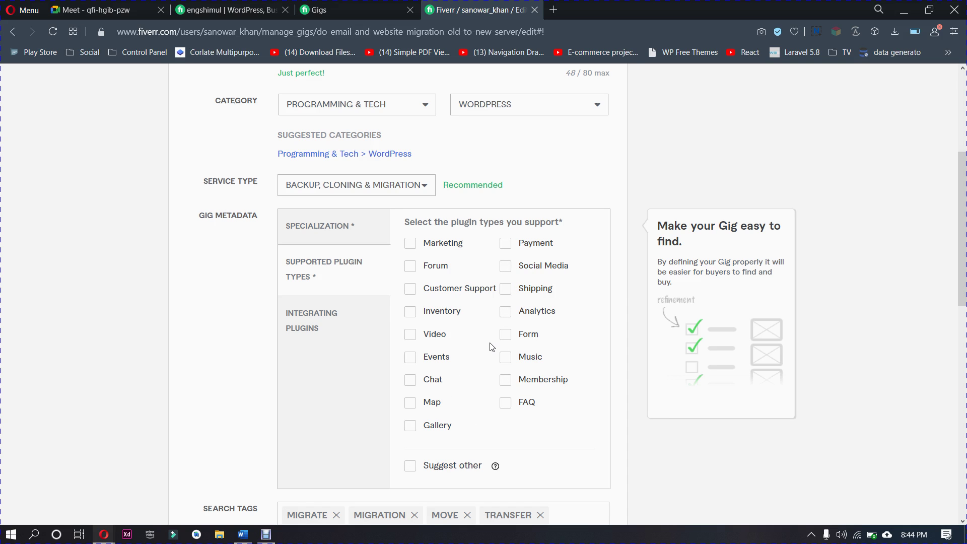
click(347, 327)
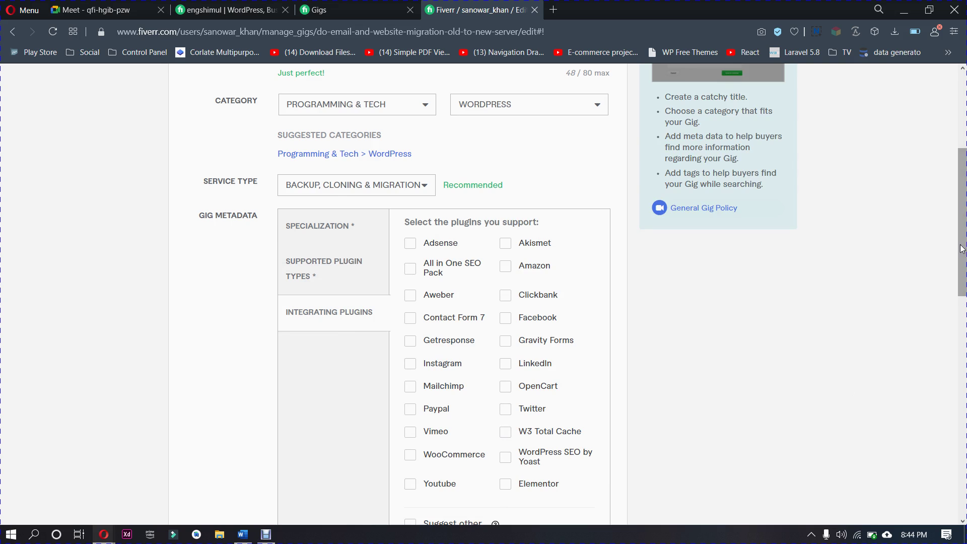
scroll(962, 248, down, 3)
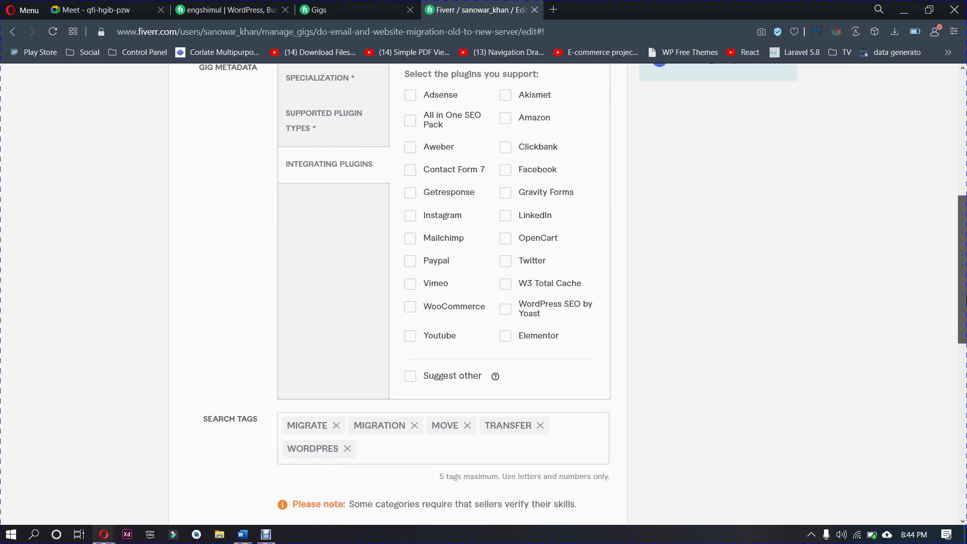
click(410, 374)
click(435, 397)
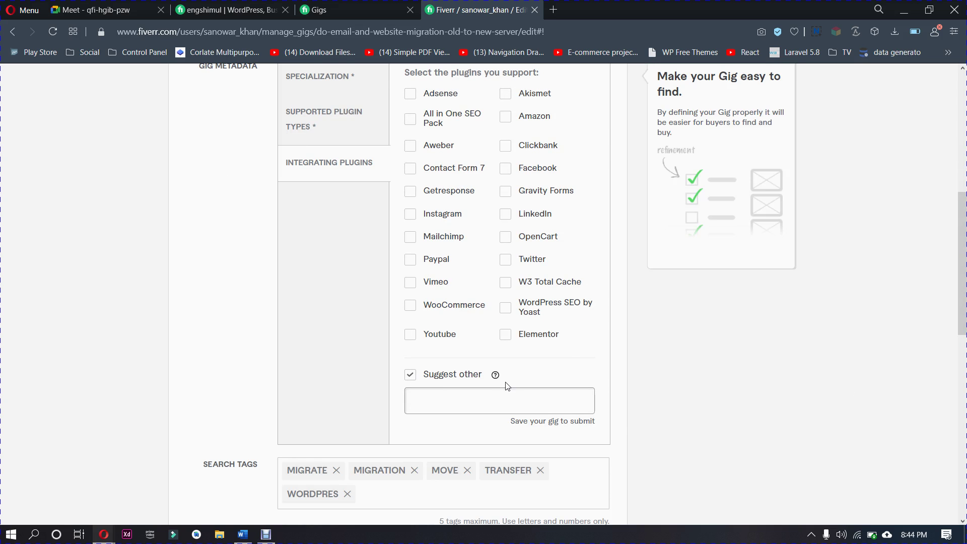
Review the gig's supported plugin types and specialization metadata, then examine its search tags
mouse_move(495, 376)
click(341, 129)
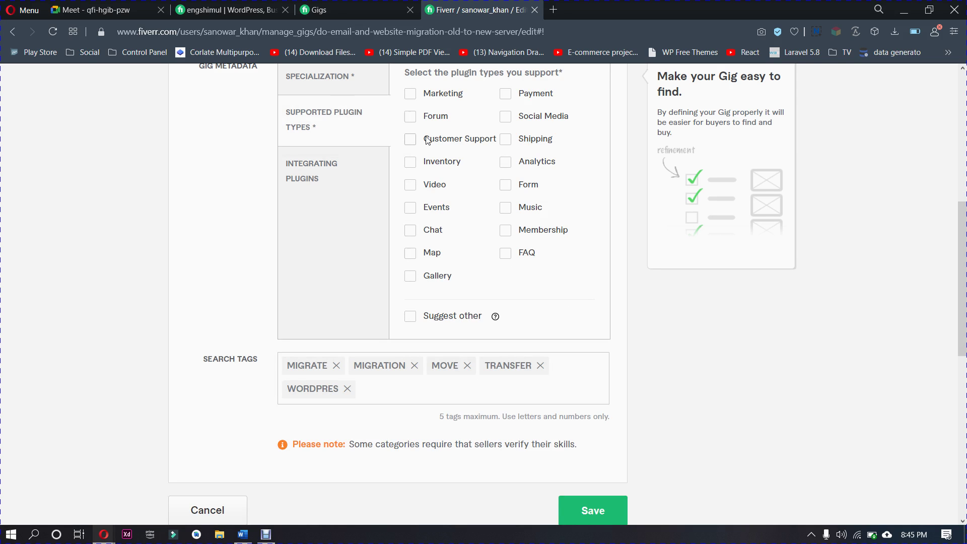
click(329, 91)
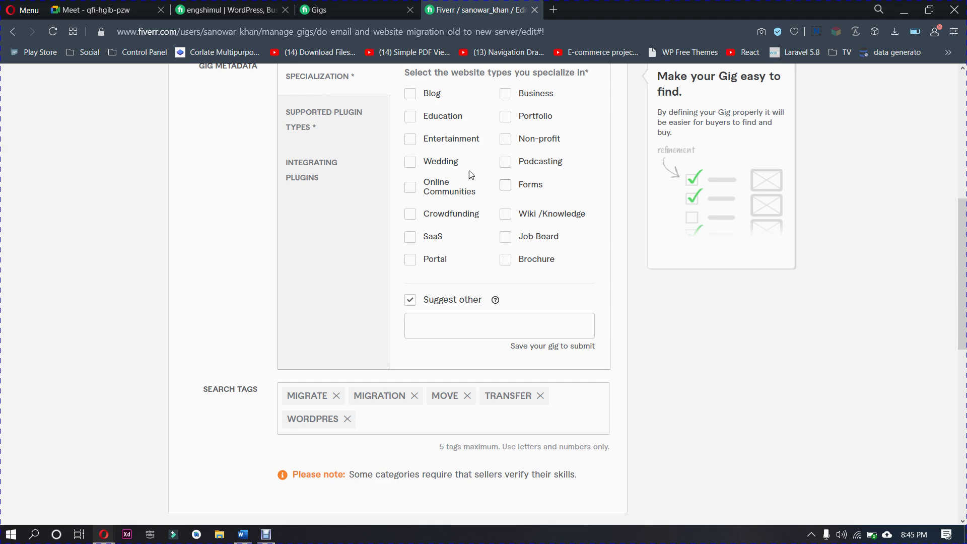
click(485, 330)
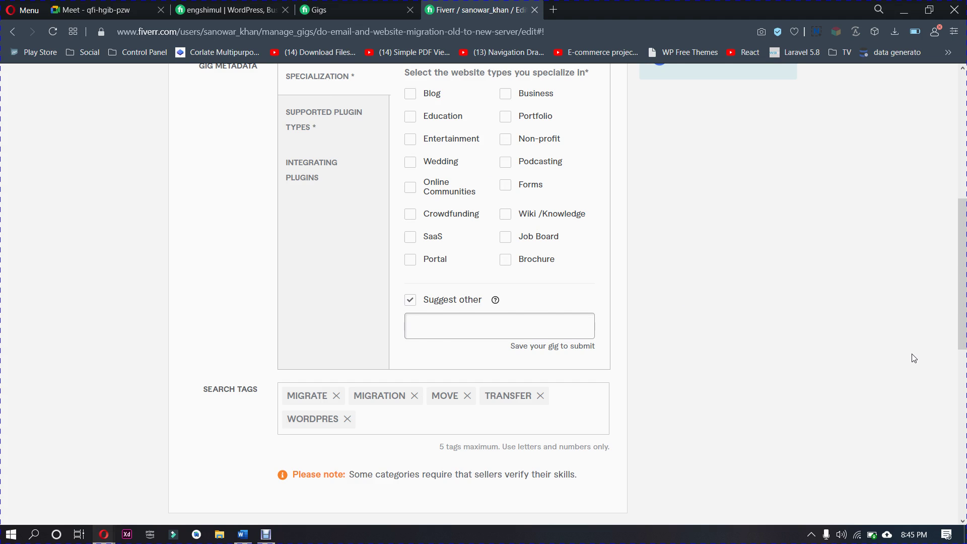
scroll(962, 277, down, 3)
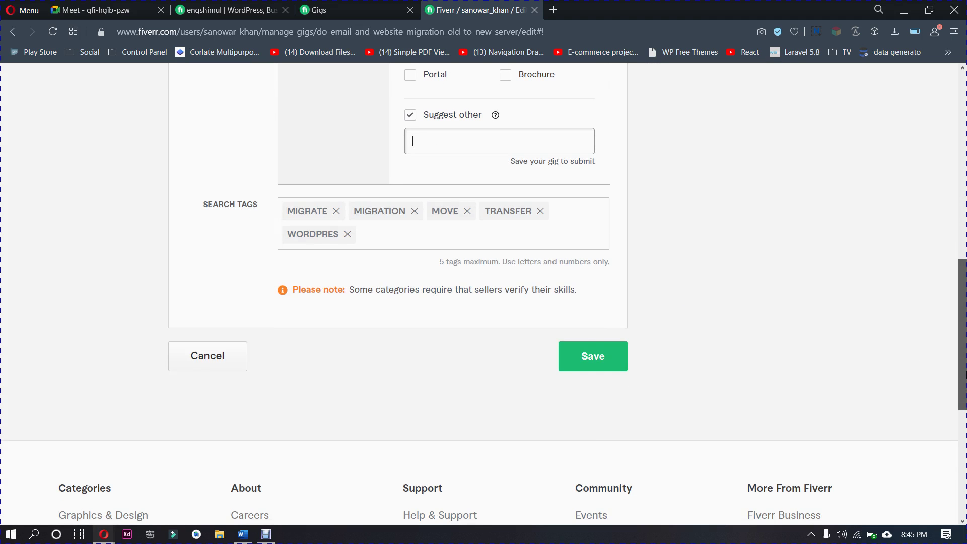
scroll(962, 277, up, 10)
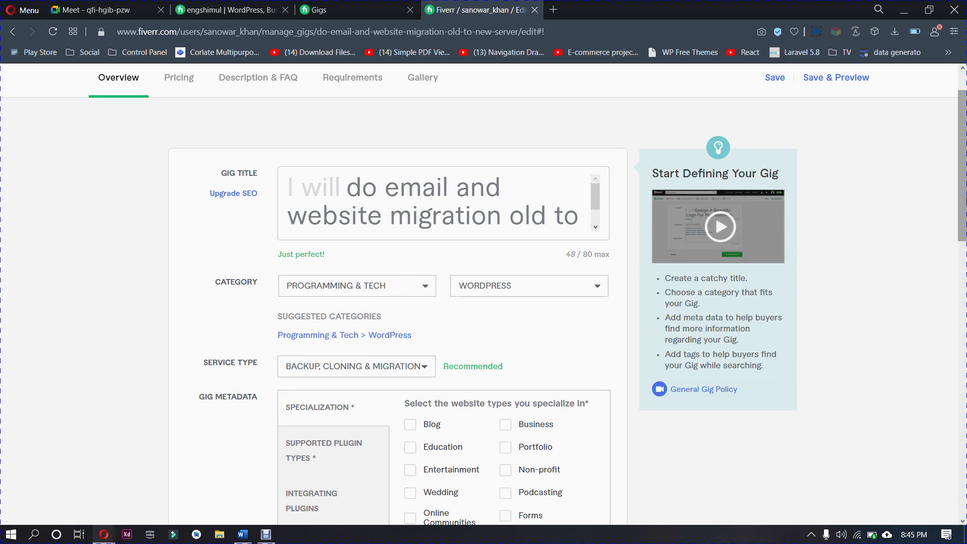
scroll(962, 277, up, 1)
scroll(954, 316, down, 8)
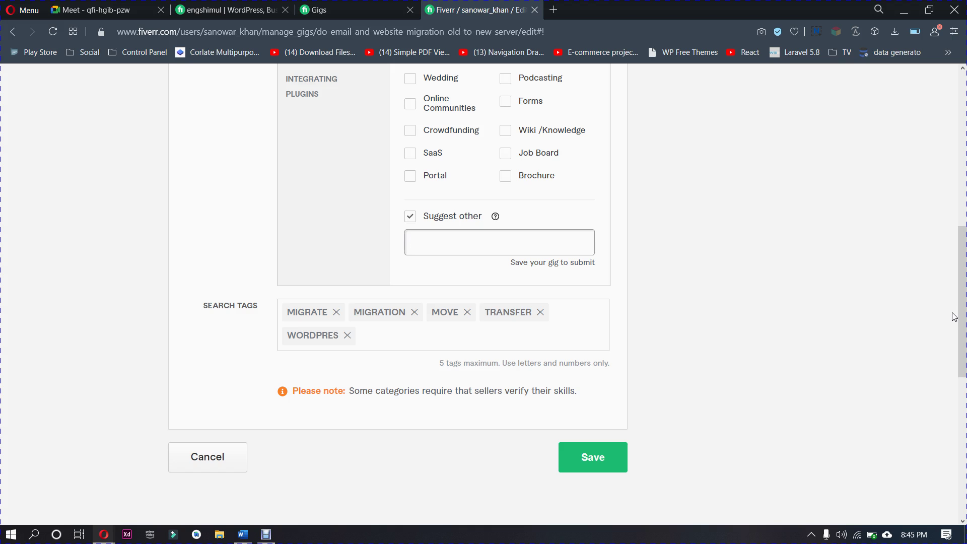
mouse_move(473, 337)
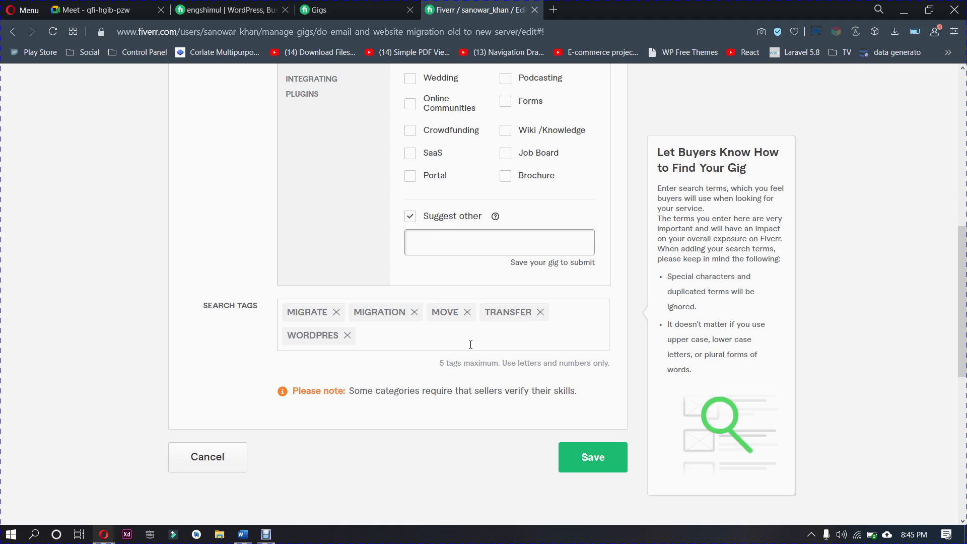
Cancel the unsaved gig edits and reopen the paused email and website migration gig for editing
click(215, 462)
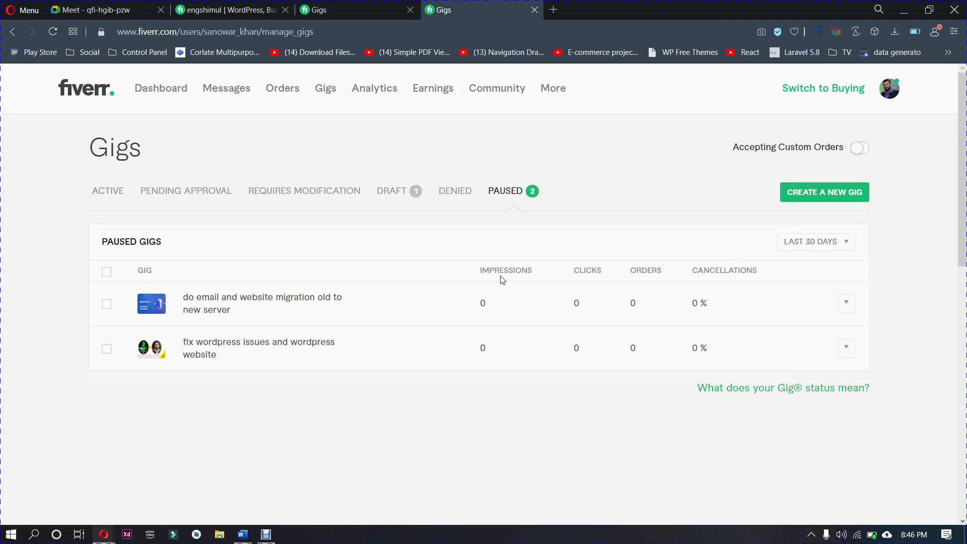
mouse_move(848, 306)
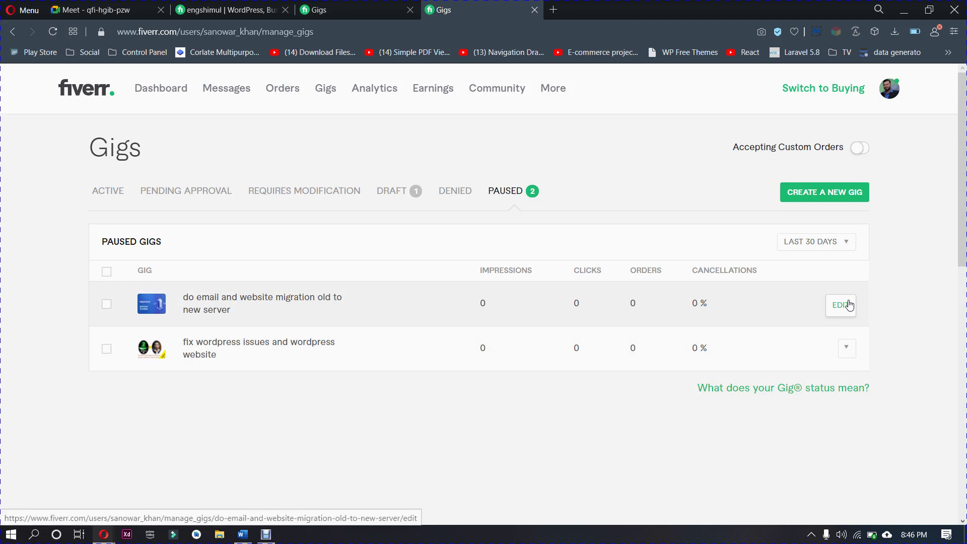
click(842, 306)
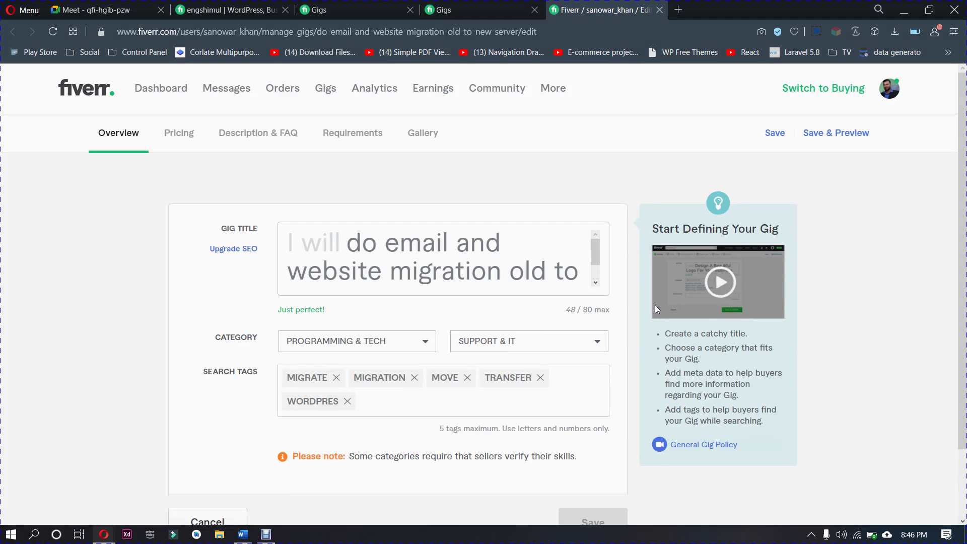
Look through the gig's Scope & Pricing section, from the three packages down to the extra services
click(182, 137)
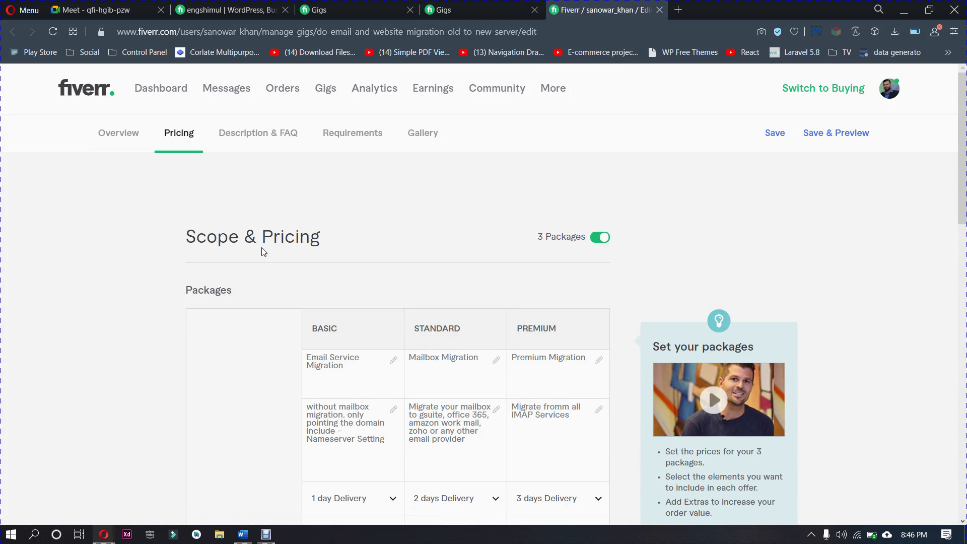
scroll(264, 252, down, 1)
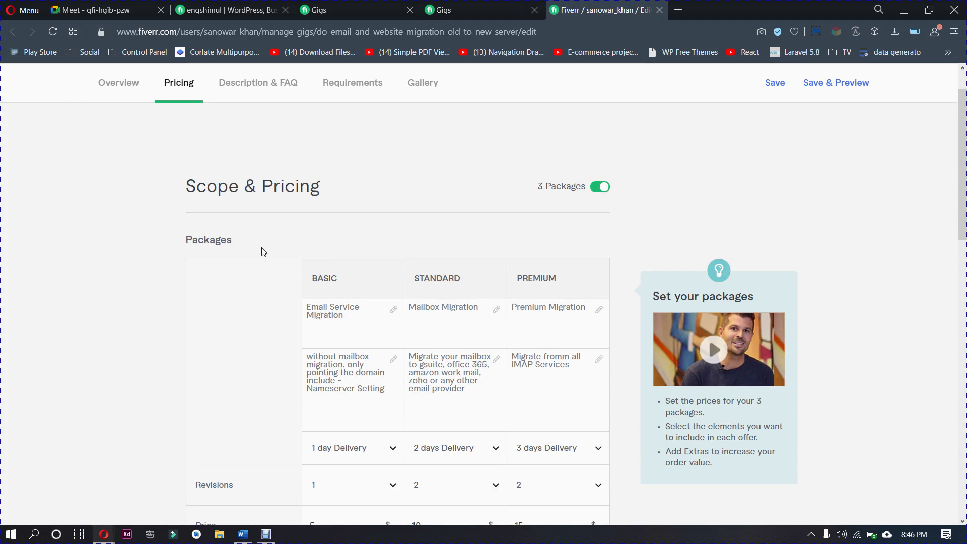
scroll(264, 252, down, 3)
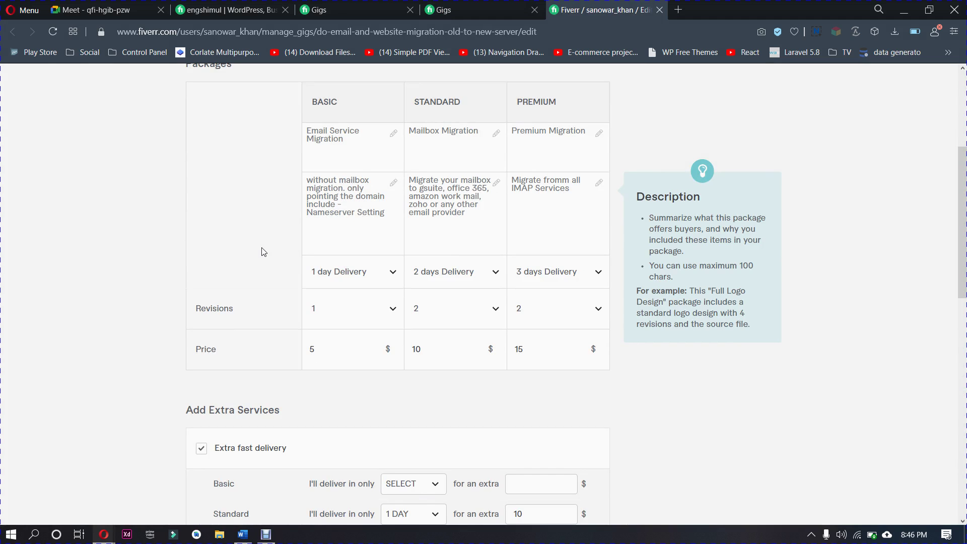
scroll(263, 252, down, 2)
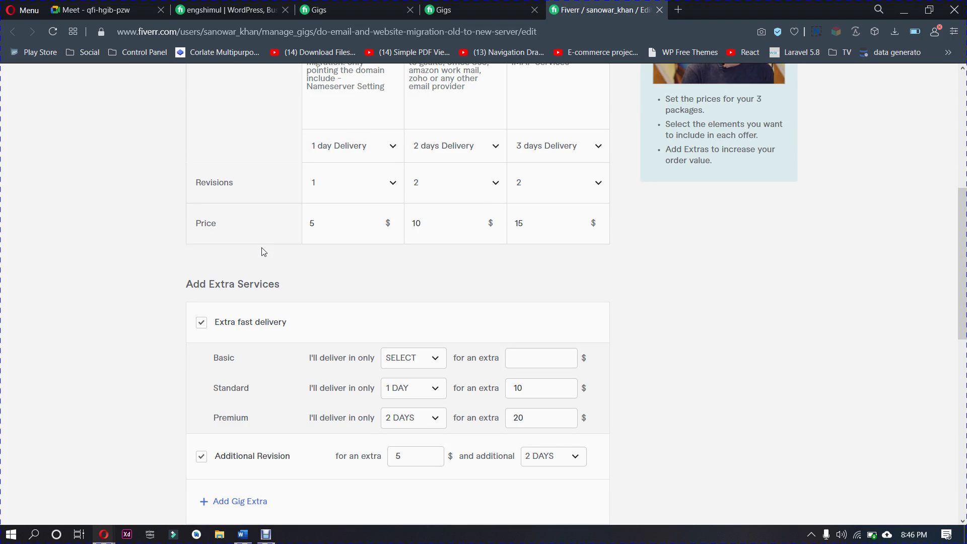
scroll(261, 252, down, 2)
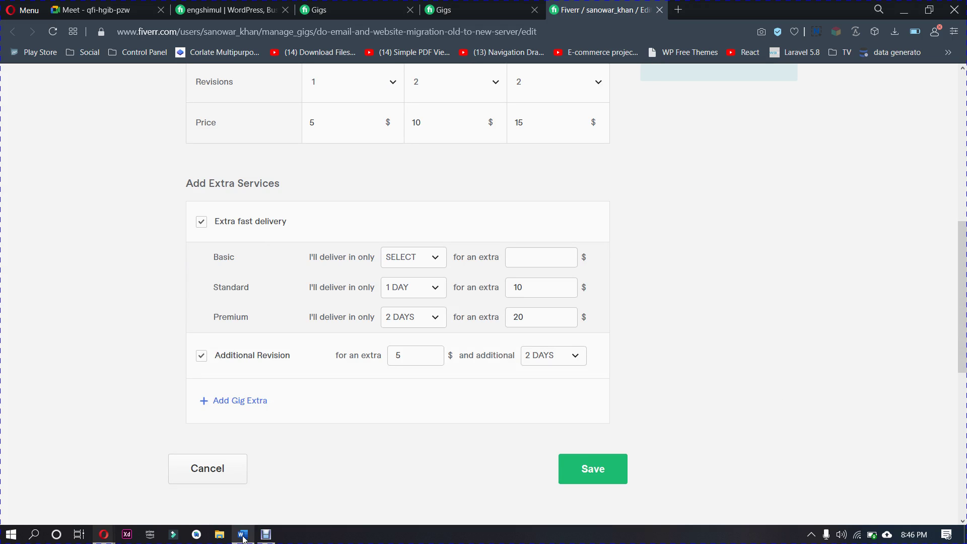
Switch to the Google Meet call, mute the microphone, and turn it back on
click(119, 8)
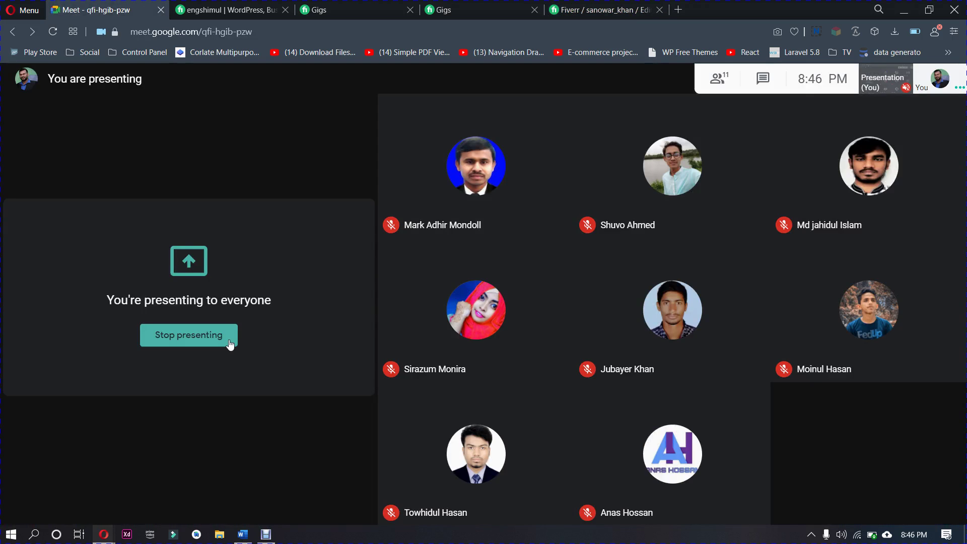
click(438, 498)
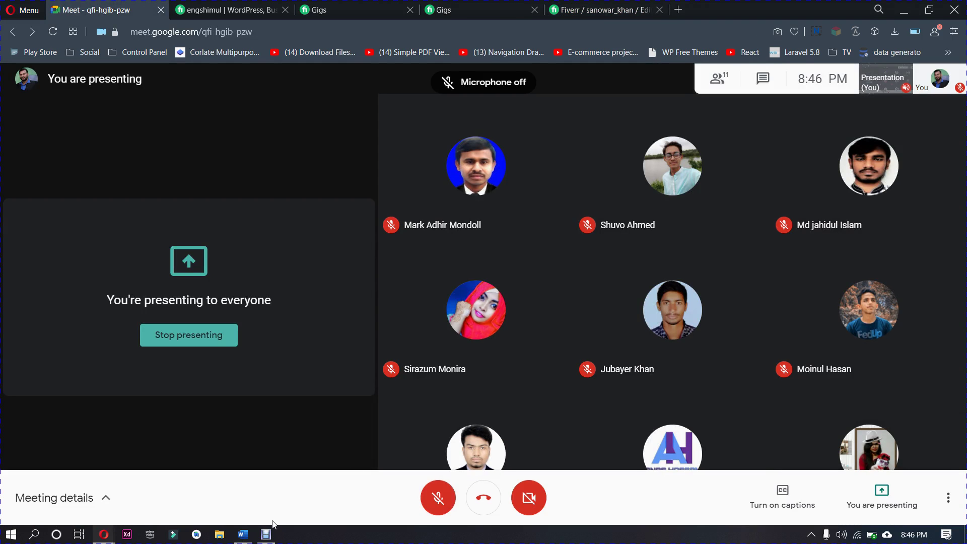
click(266, 534)
click(194, 407)
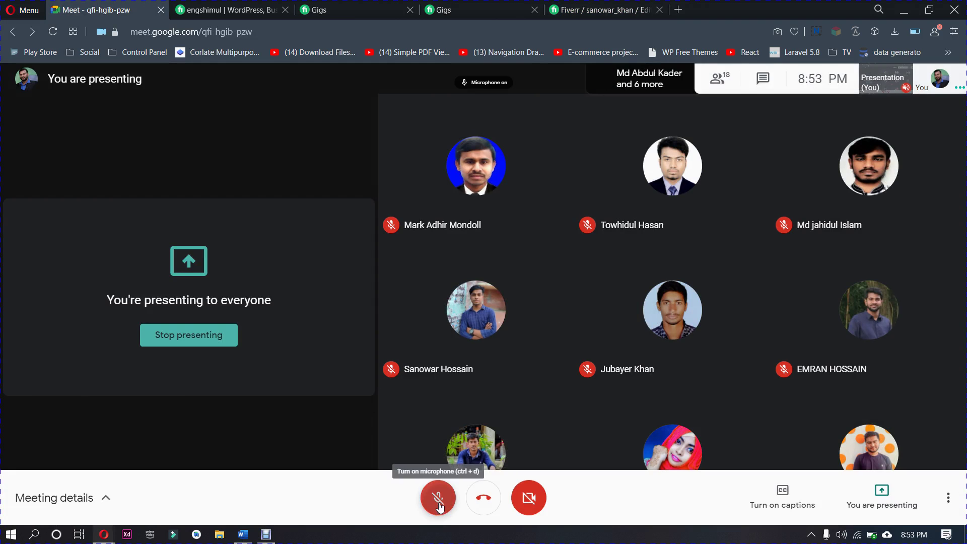
click(438, 506)
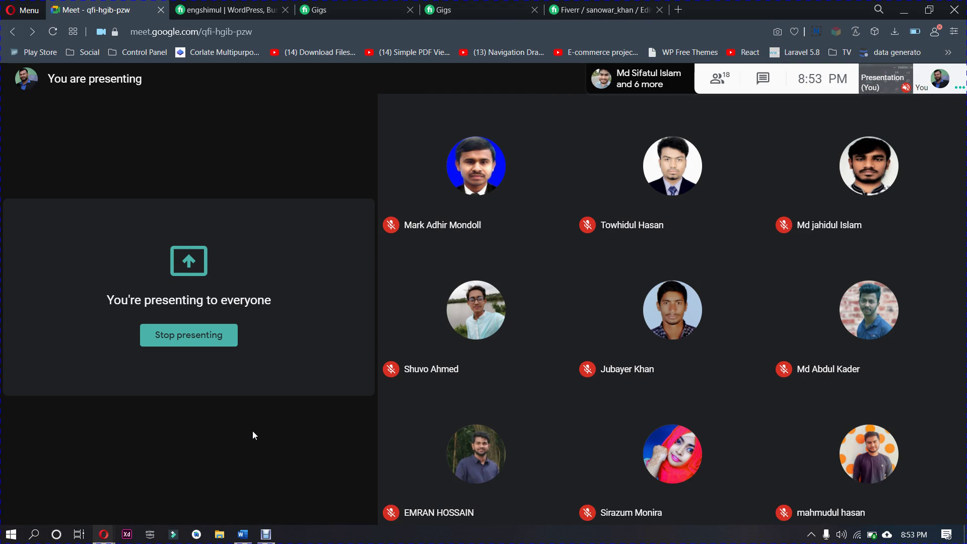
Return to Fiverr's paused gigs list and reopen the email and website migration gig at its pricing section
click(496, 6)
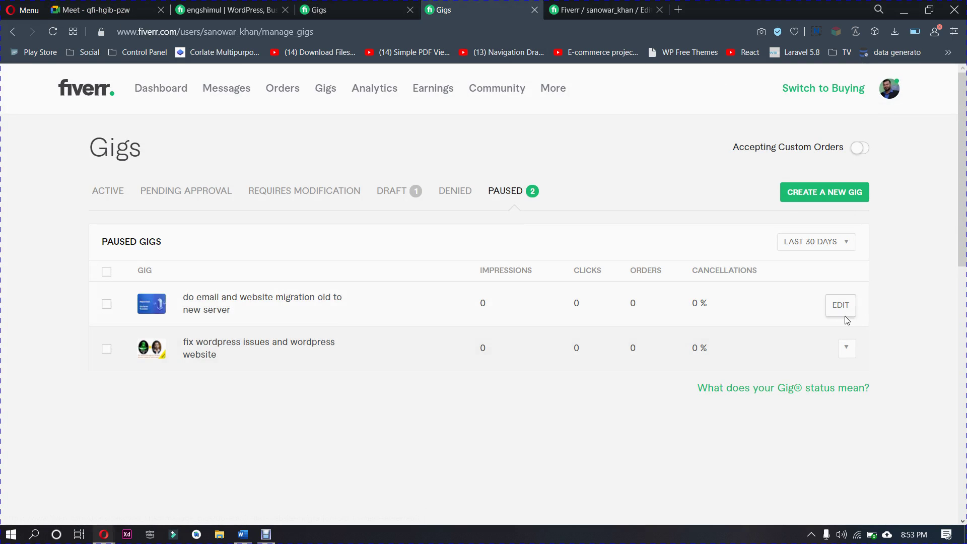
click(841, 306)
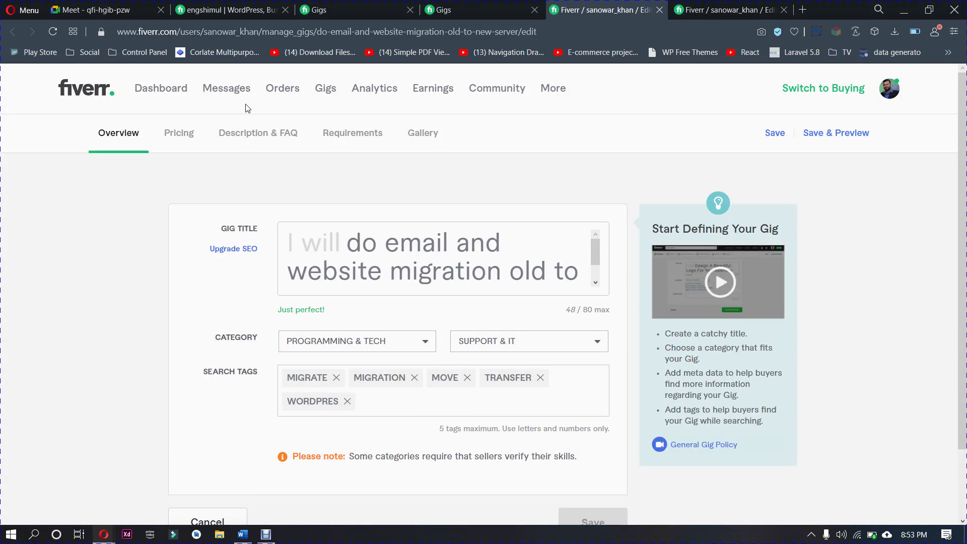
click(186, 133)
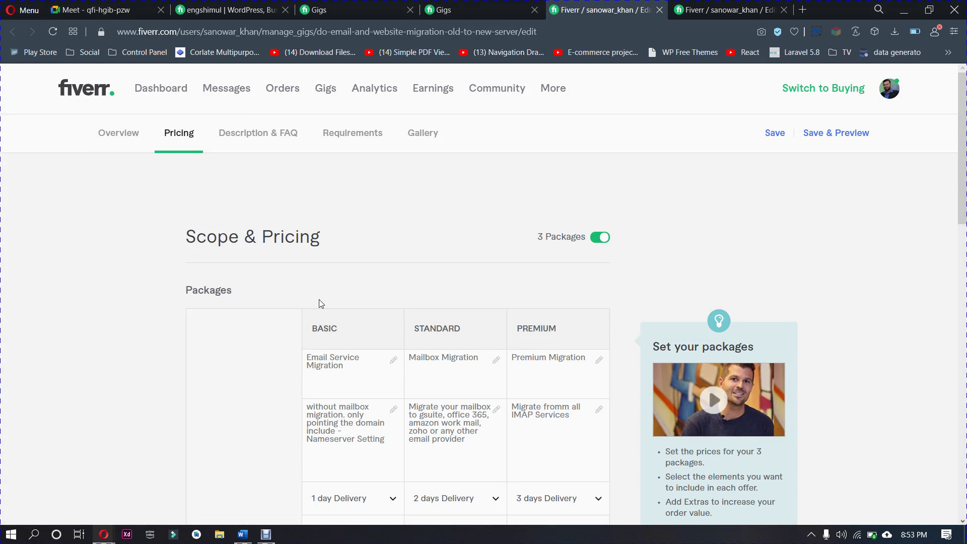
Disable the Extra fast delivery and Additional Revision extra services for the gig
scroll(319, 302, down, 4)
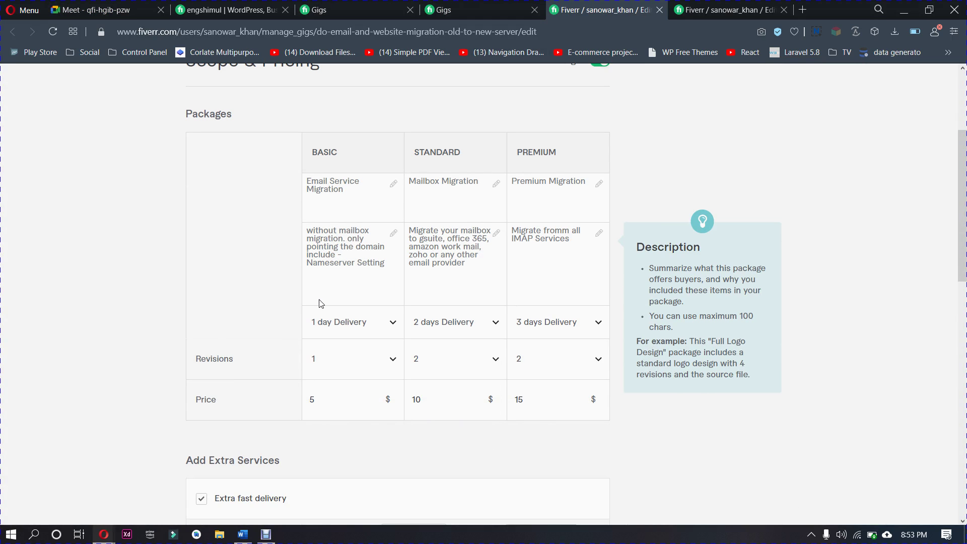
scroll(320, 303, down, 1)
scroll(320, 302, down, 1)
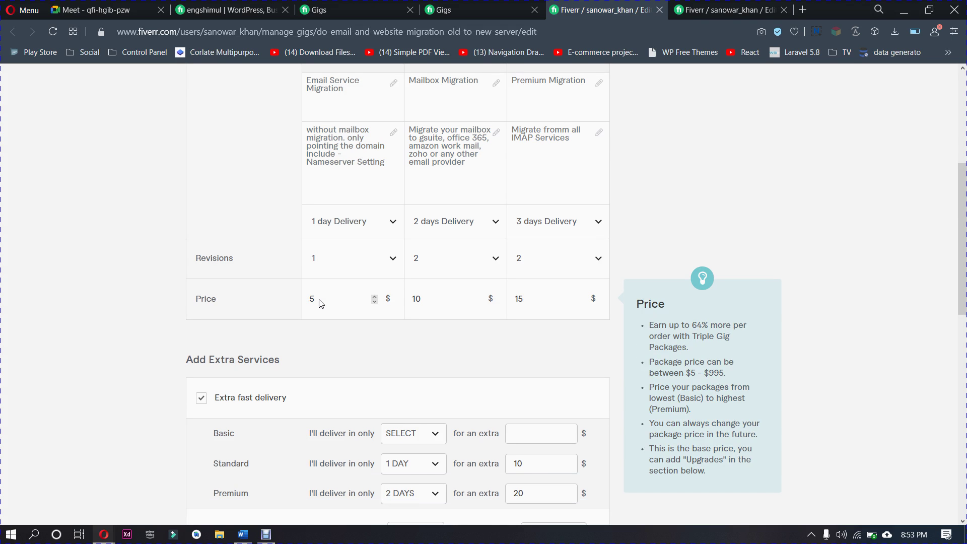
scroll(321, 303, down, 2)
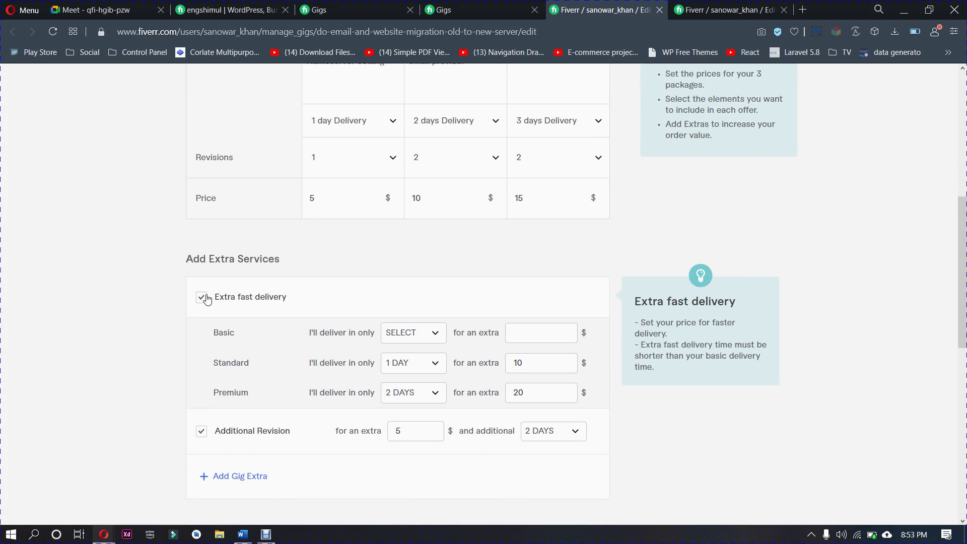
click(206, 298)
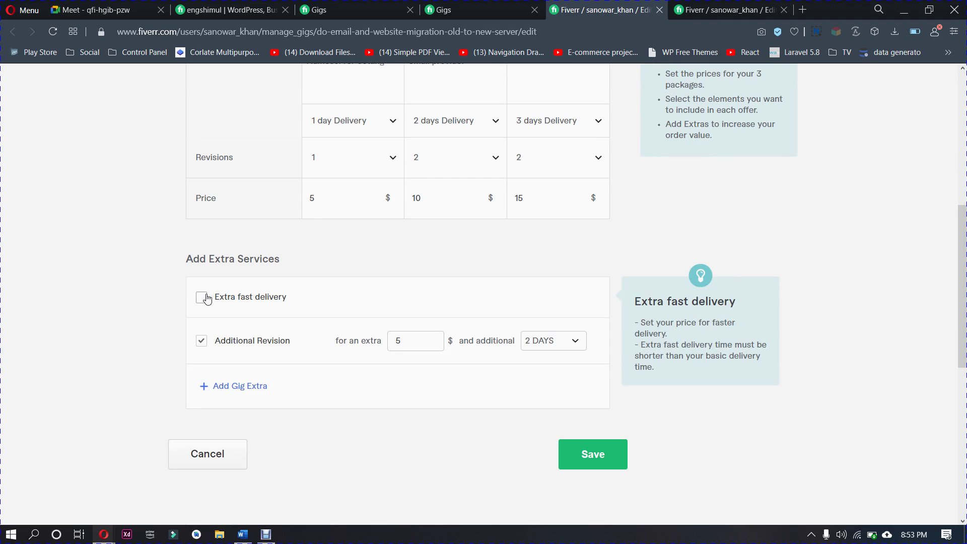
click(201, 343)
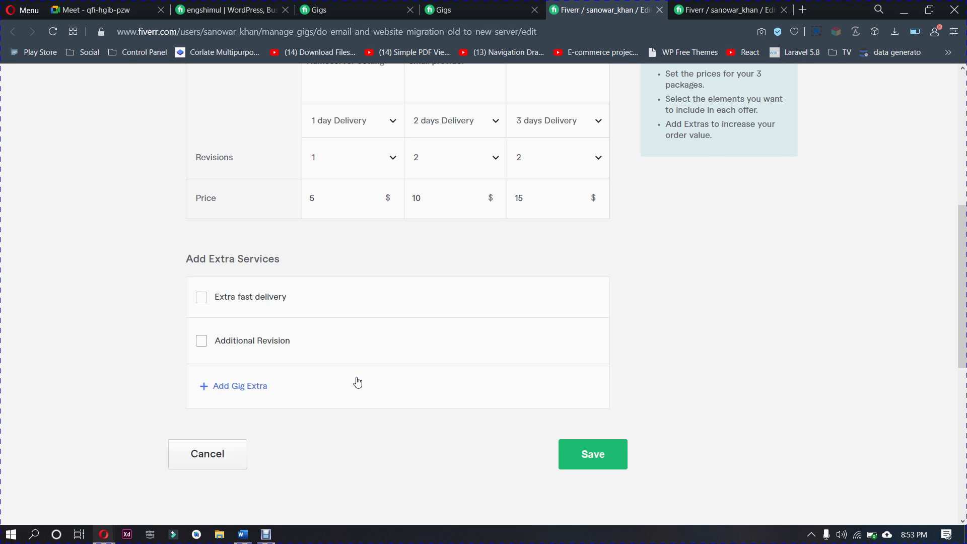
click(581, 463)
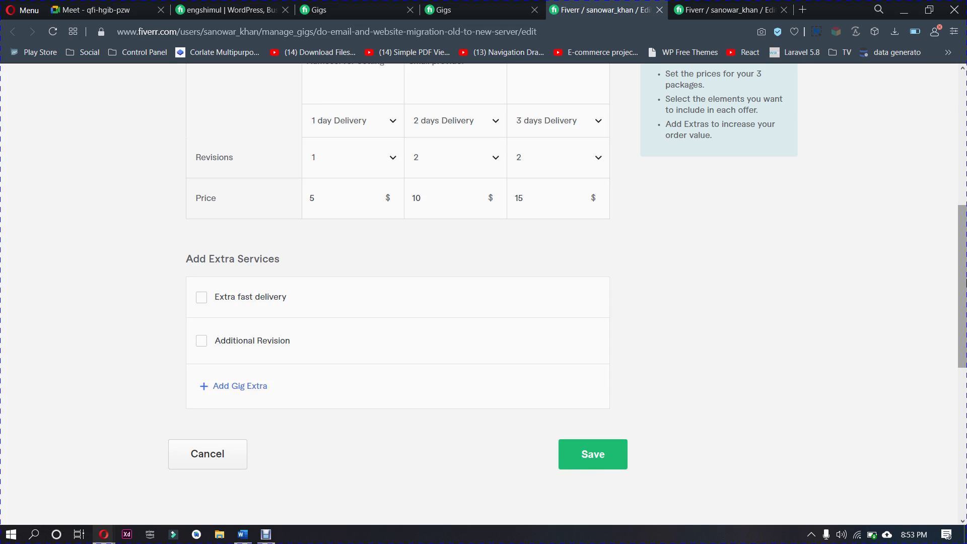
Review the Basic, Standard and Premium packages again and open the gig's Description & FAQ section
scroll(483, 295, up, 6)
scroll(484, 295, down, 1)
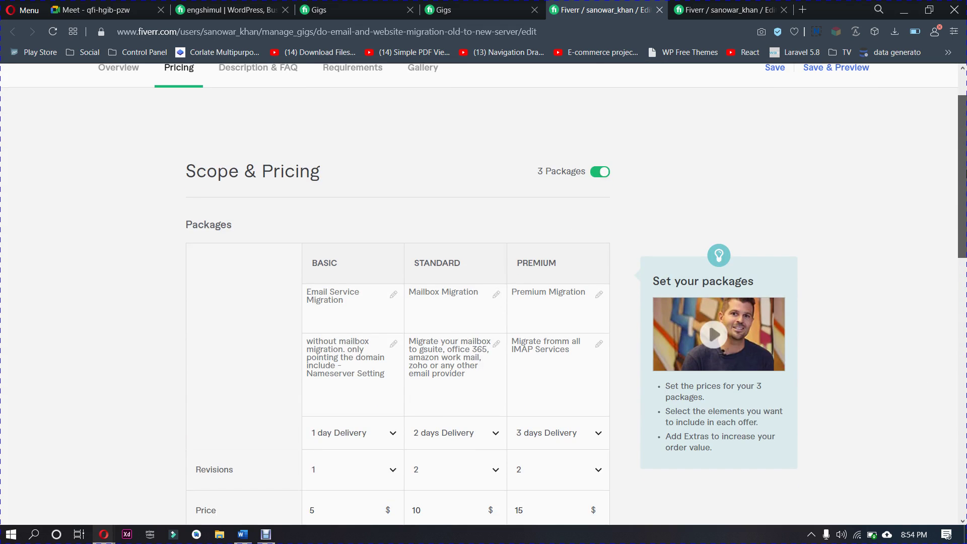
scroll(965, 199, down, 1)
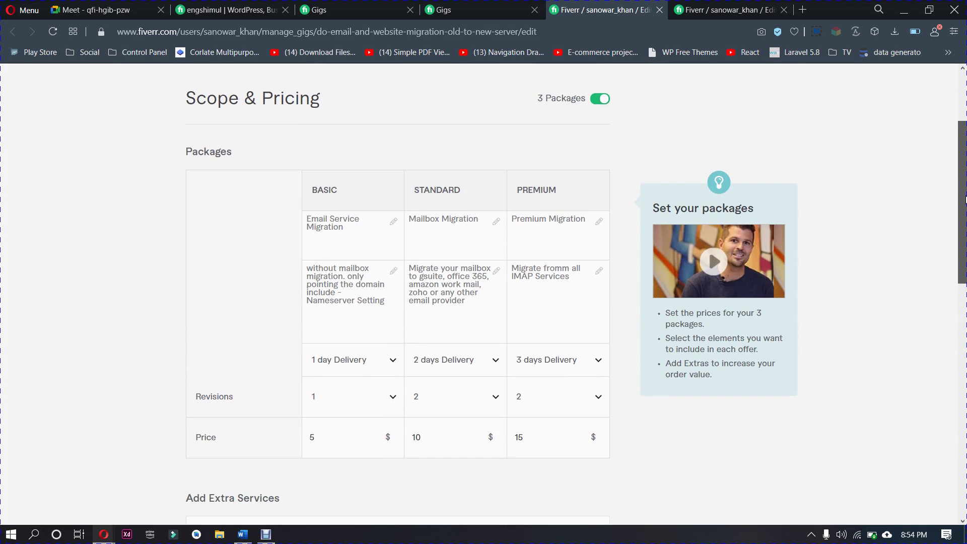
drag(965, 199, 965, 205)
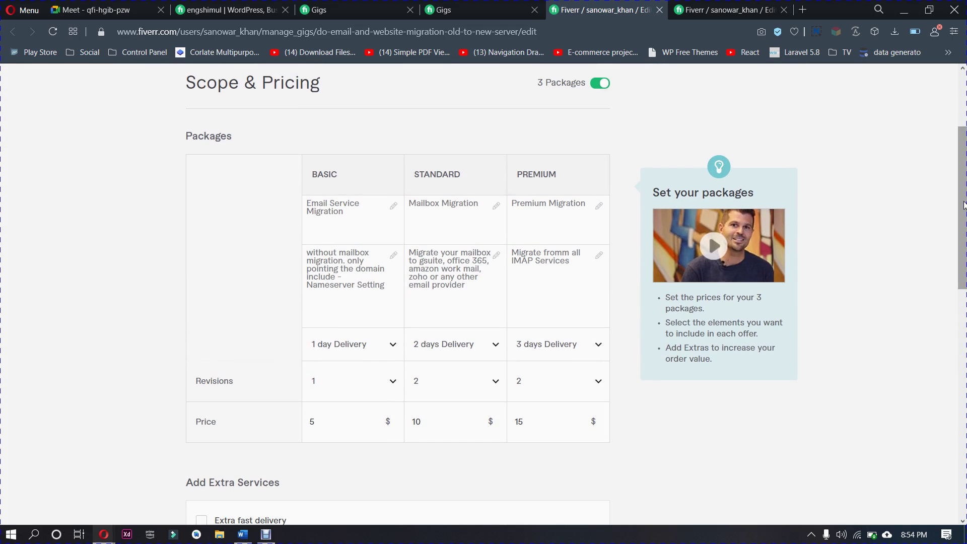
scroll(964, 205, up, 2)
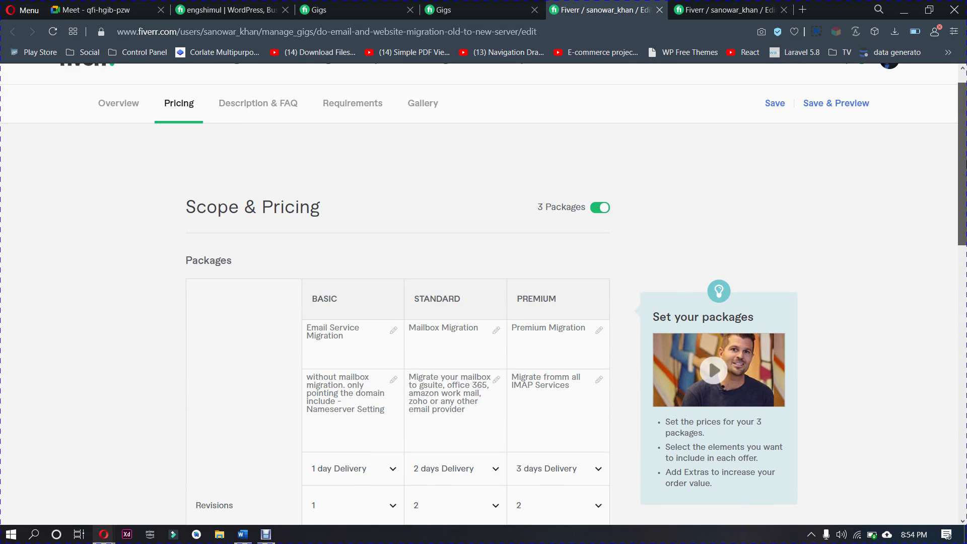
scroll(484, 289, down, 1)
scroll(484, 289, down, 4)
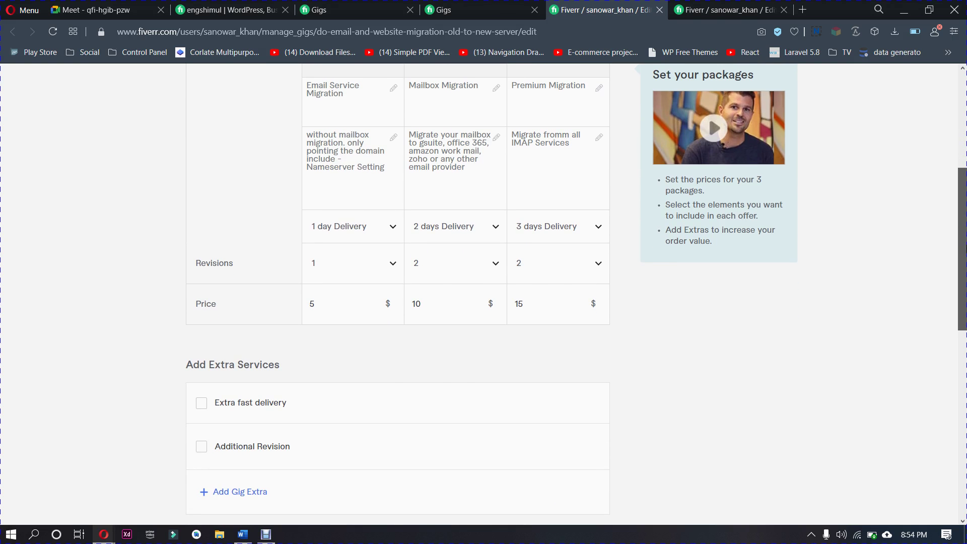
scroll(962, 249, up, 5)
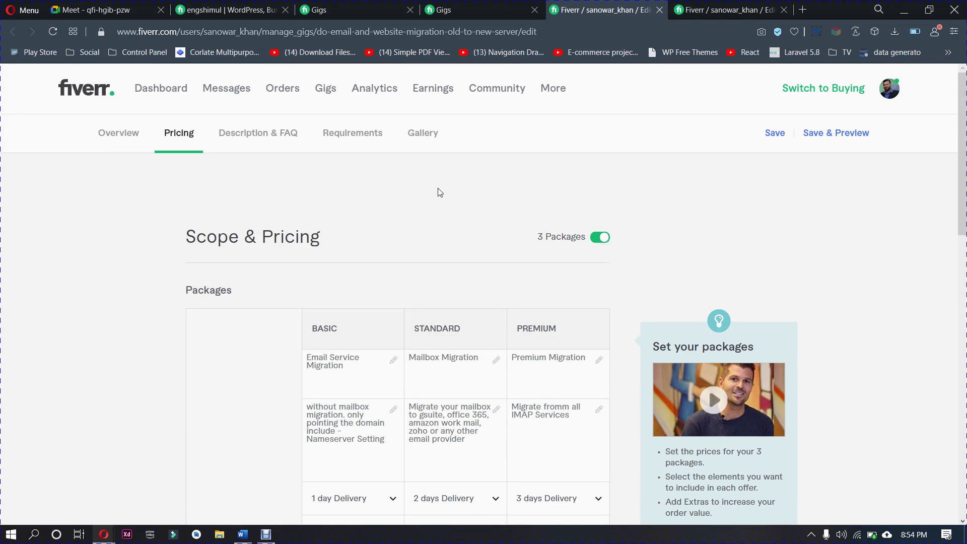
click(270, 141)
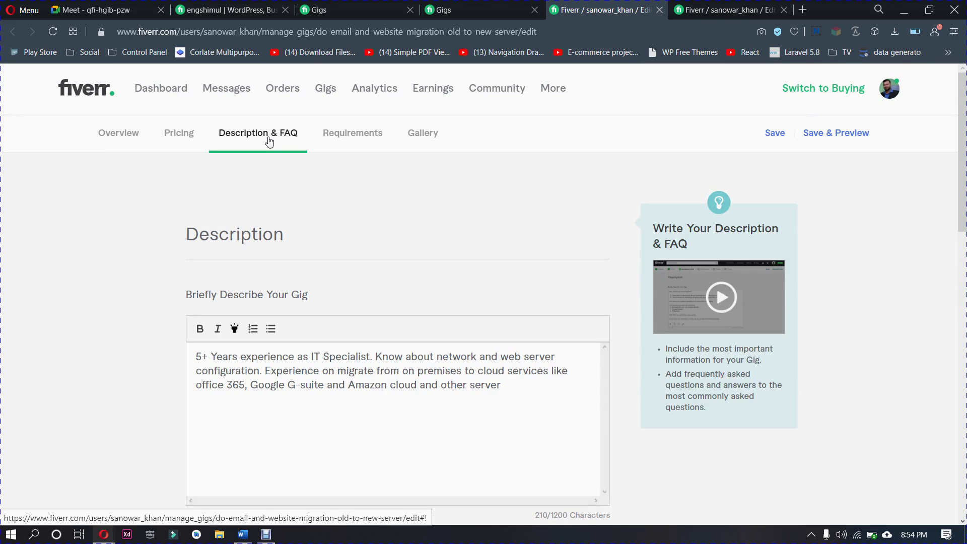
Highlight the entire gig description text, from "5+ Years experience" through "other server"
click(400, 395)
drag(504, 391, 198, 355)
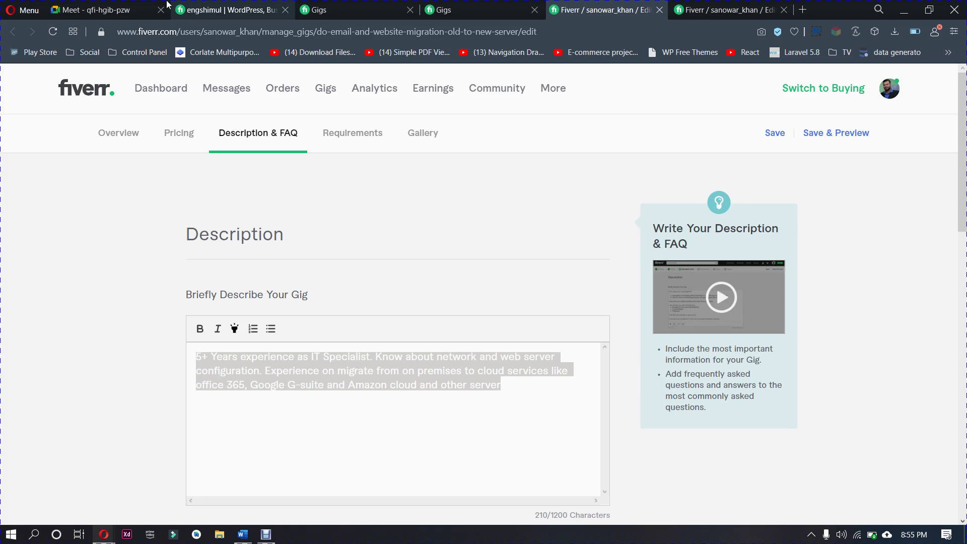
Admit the waiting participant to the Google Meet call, and close the duplicate Fiverr gig edit tab showing extra services
click(142, 6)
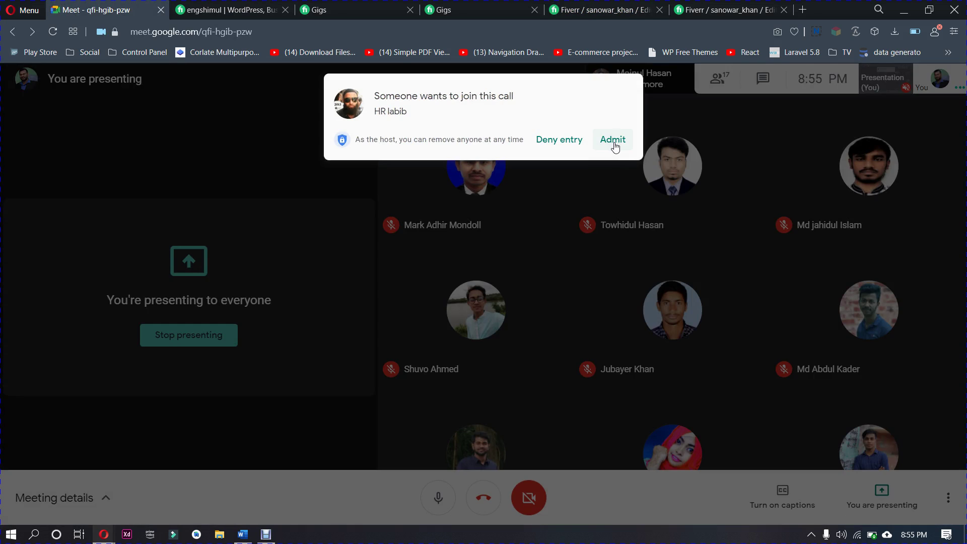
click(614, 146)
click(715, 10)
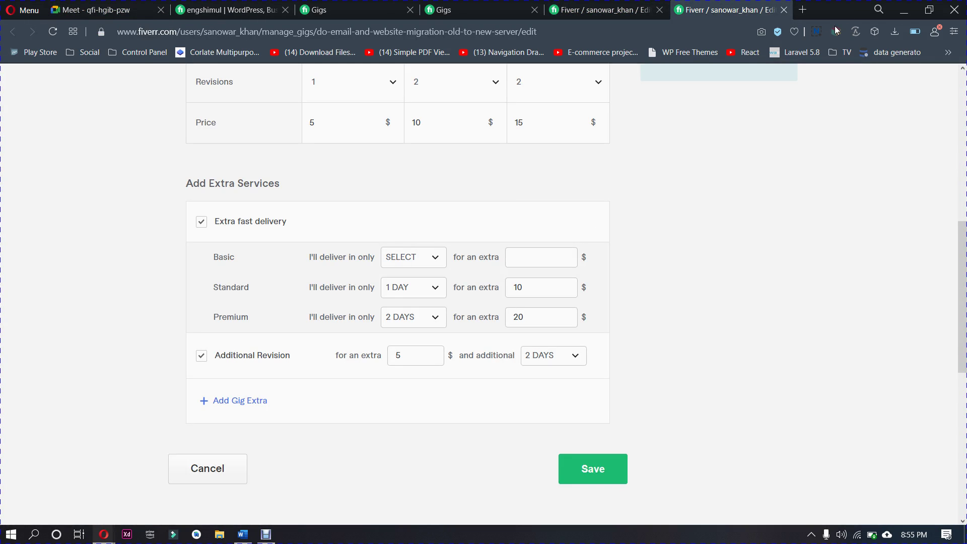
click(784, 9)
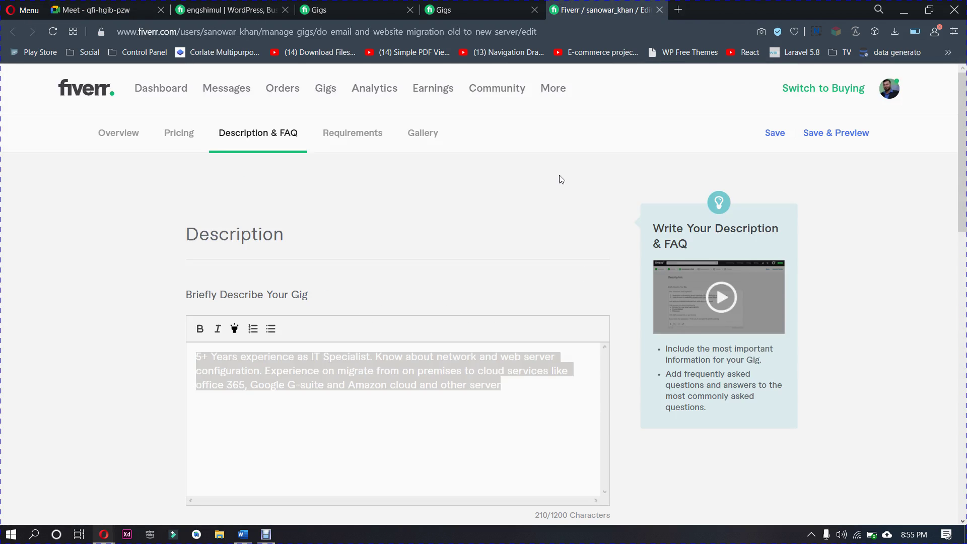
Expand the FAQ "Do you offer migrate multiple inbox?" and save the Description & FAQ section
drag(963, 136, 964, 270)
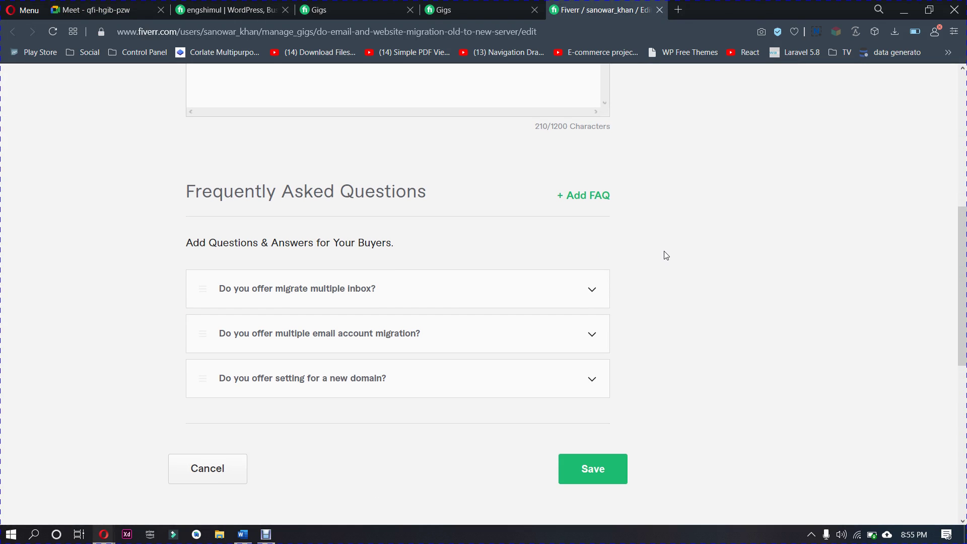
mouse_move(594, 295)
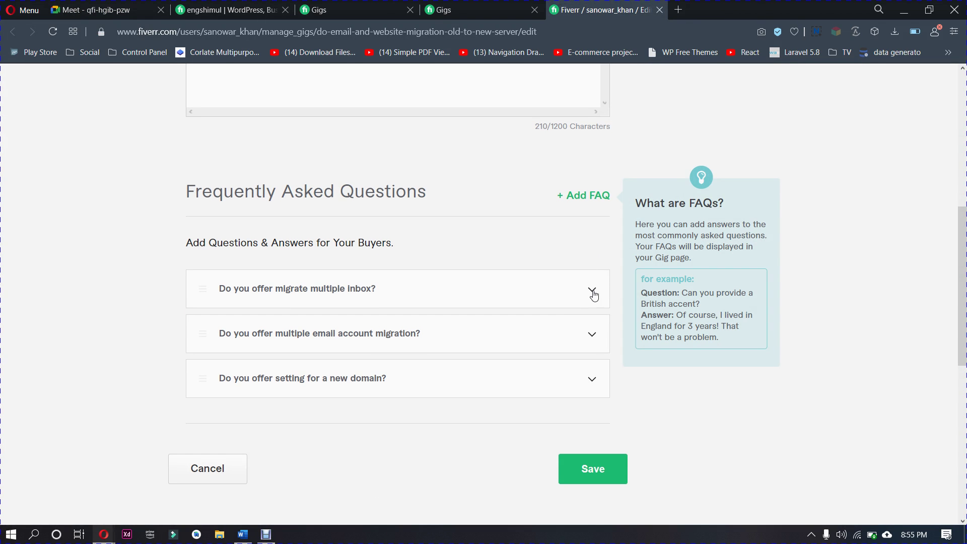
click(593, 292)
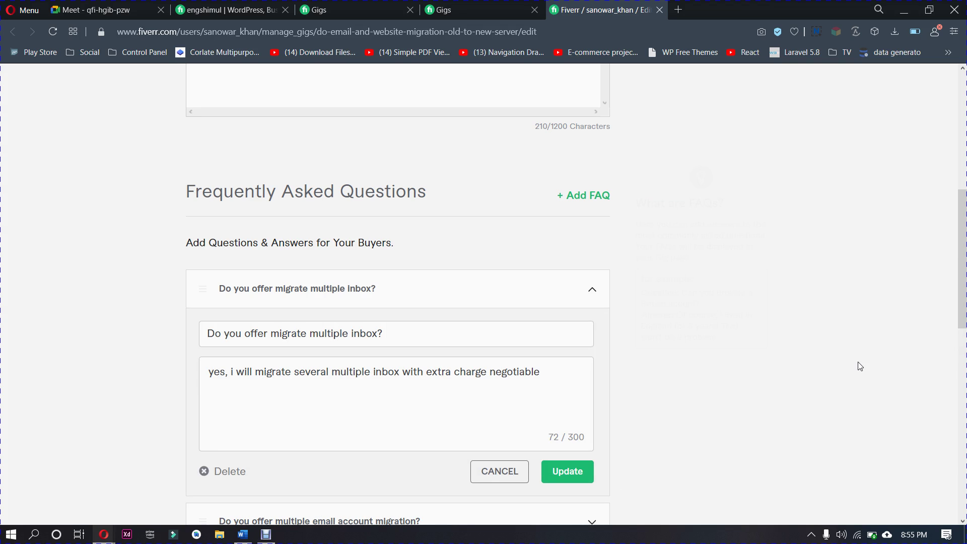
drag(963, 251, 964, 353)
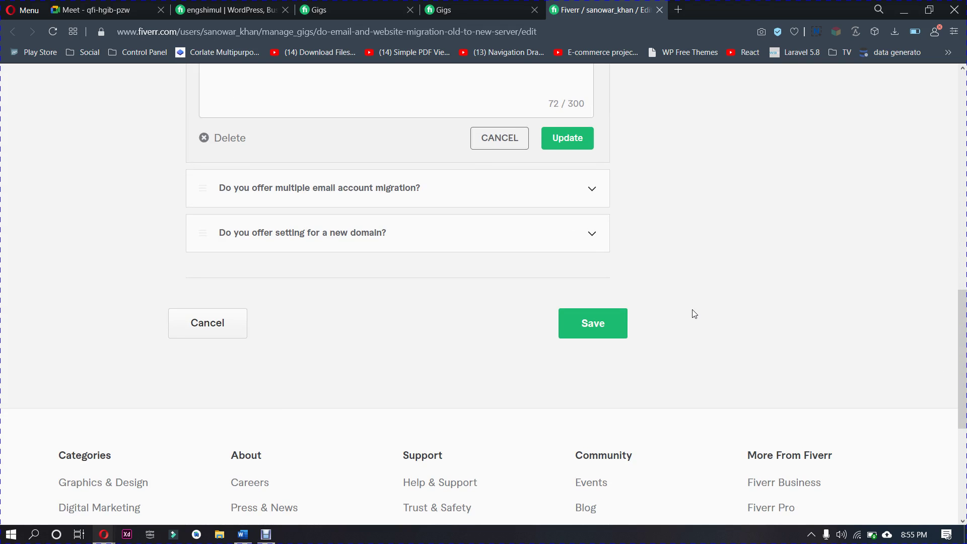
click(590, 333)
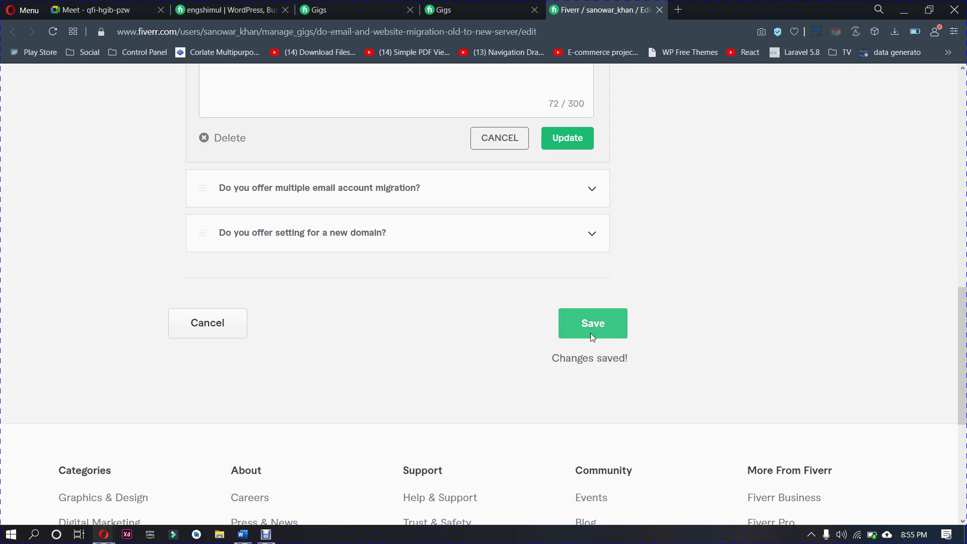
Review the gig's Requirements questions and its Gallery areas for video, photos, audio and PDFs
drag(963, 355, 962, 154)
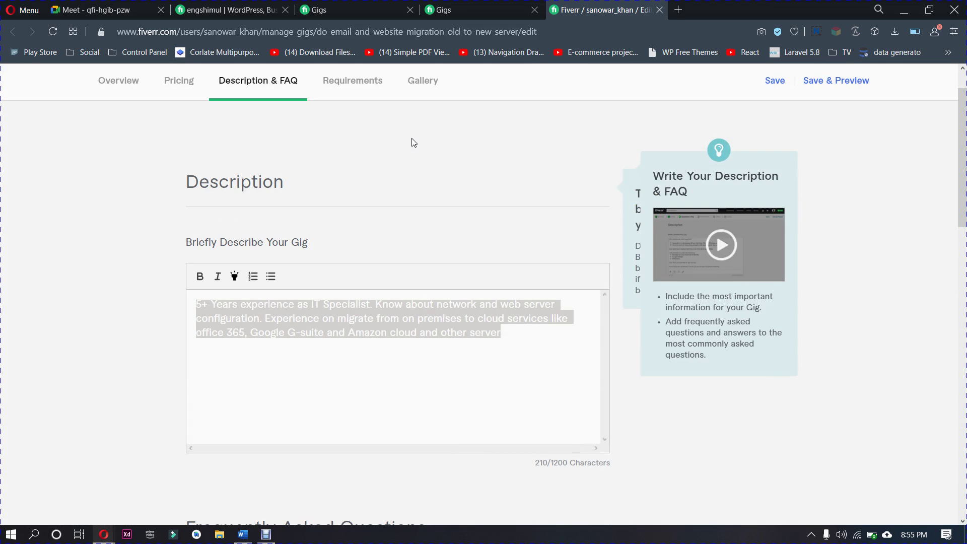
click(373, 87)
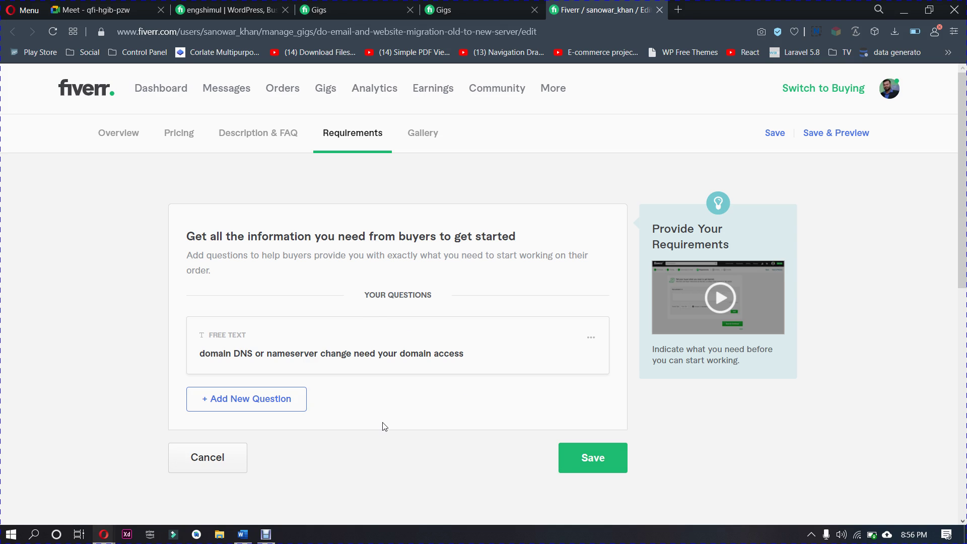
click(428, 135)
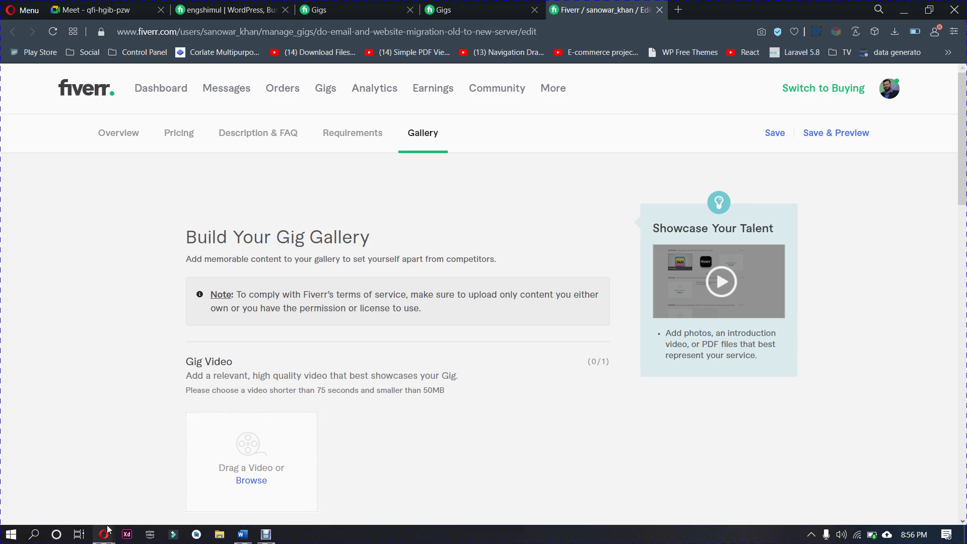
mouse_move(105, 534)
scroll(342, 339, down, 5)
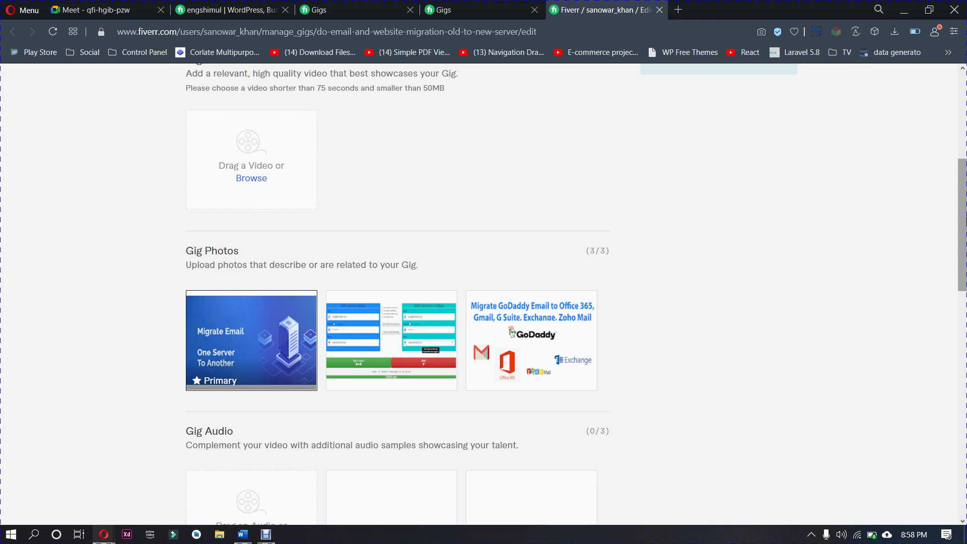
scroll(896, 245, down, 4)
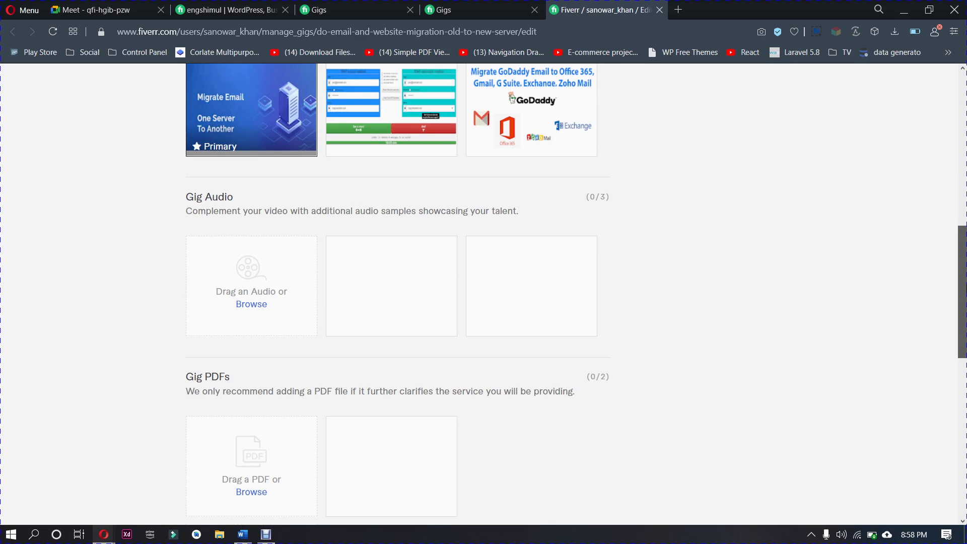
scroll(483, 282, down, 3)
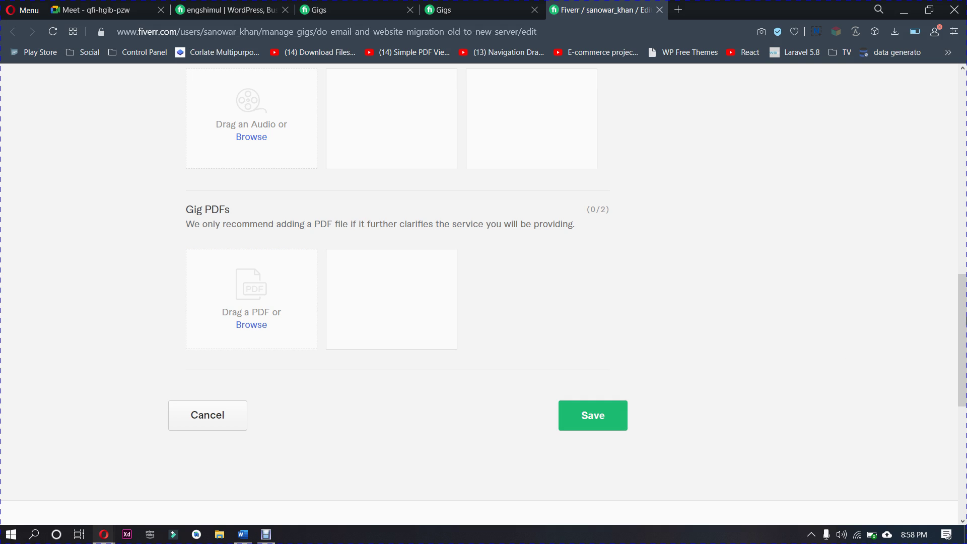
drag(963, 315, 964, 113)
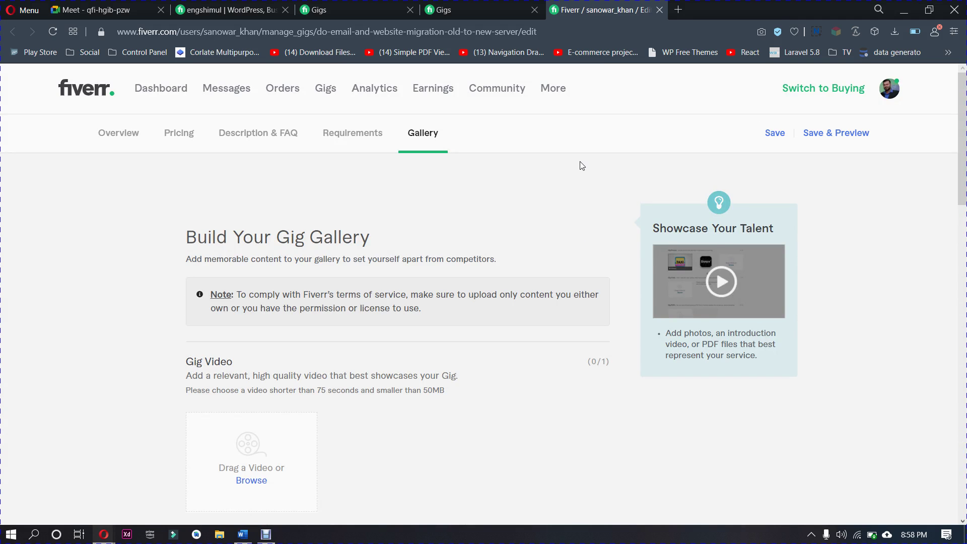
Save and preview the gig, and look through its public page down to the seller information
click(836, 132)
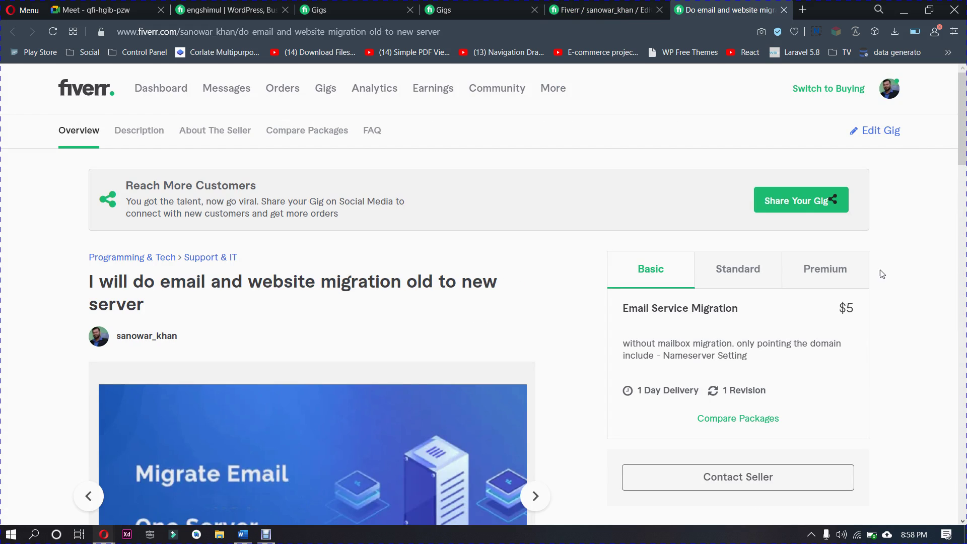
scroll(513, 309, down, 10)
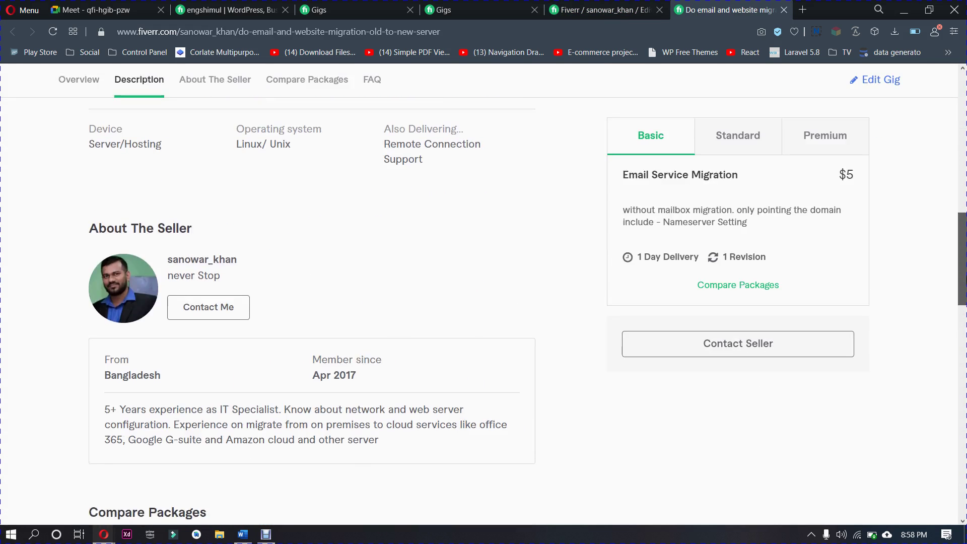
drag(962, 312, 962, 119)
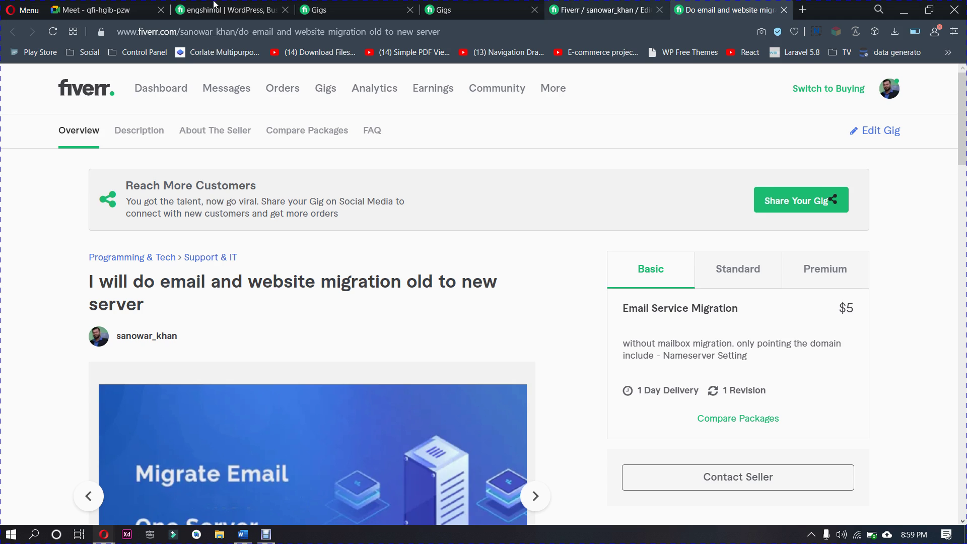
Check the Google Meet call, look at the gig preview again, and return to the call
click(109, 4)
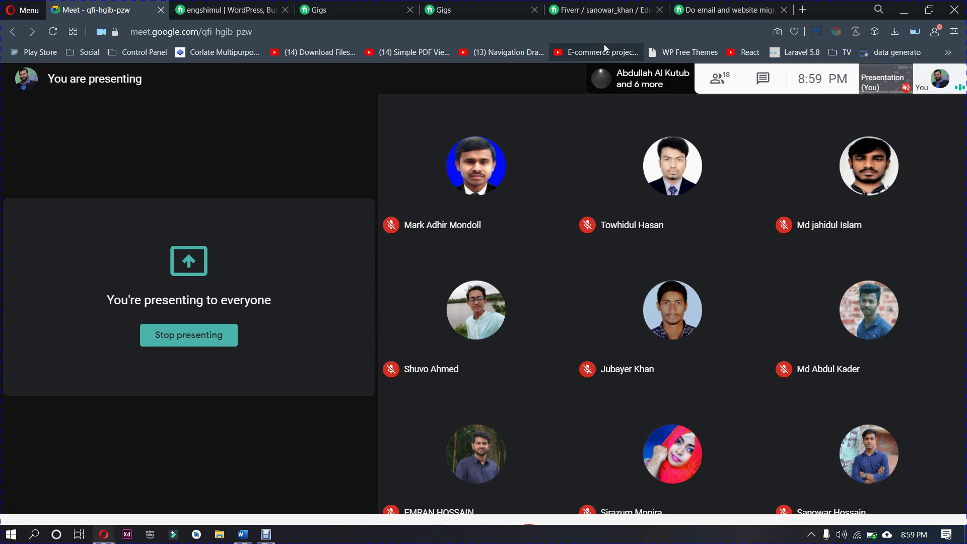
click(713, 5)
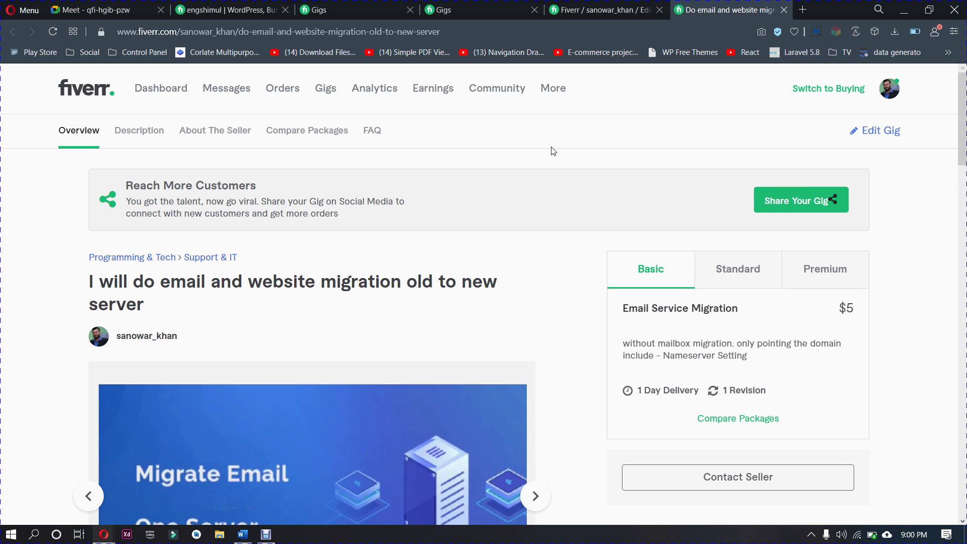
click(96, 10)
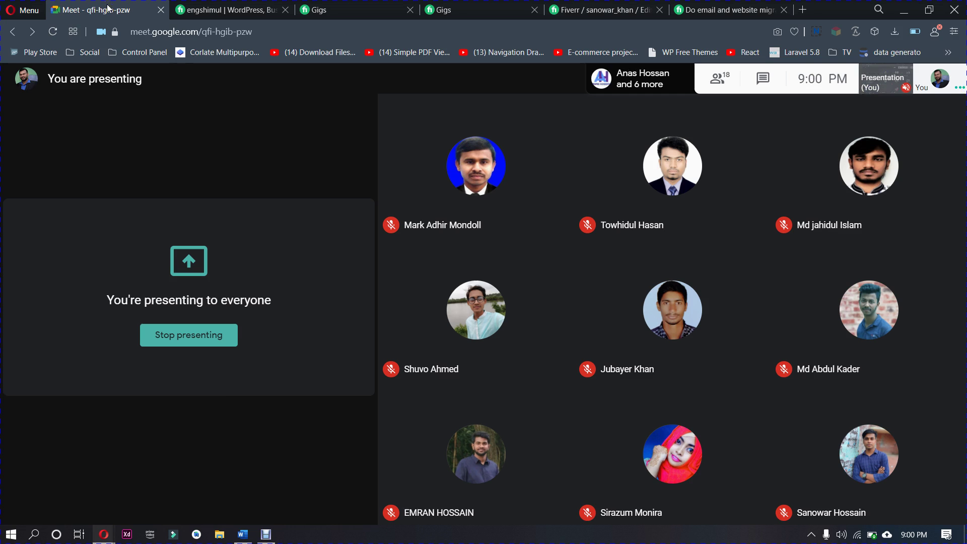
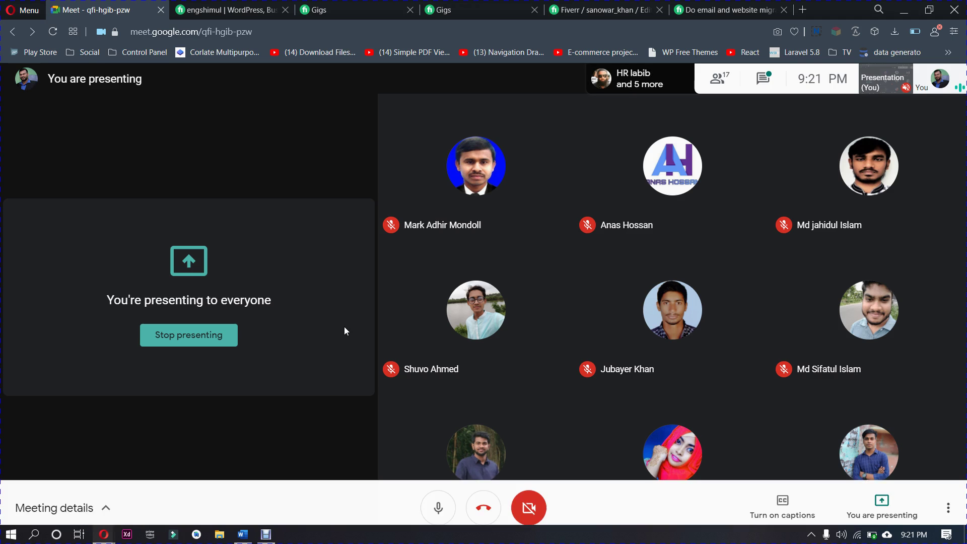
Go back to the Fiverr gig edit page, switch to buying mode, and open the recently viewed Salesforce Lightning gig
click(586, 6)
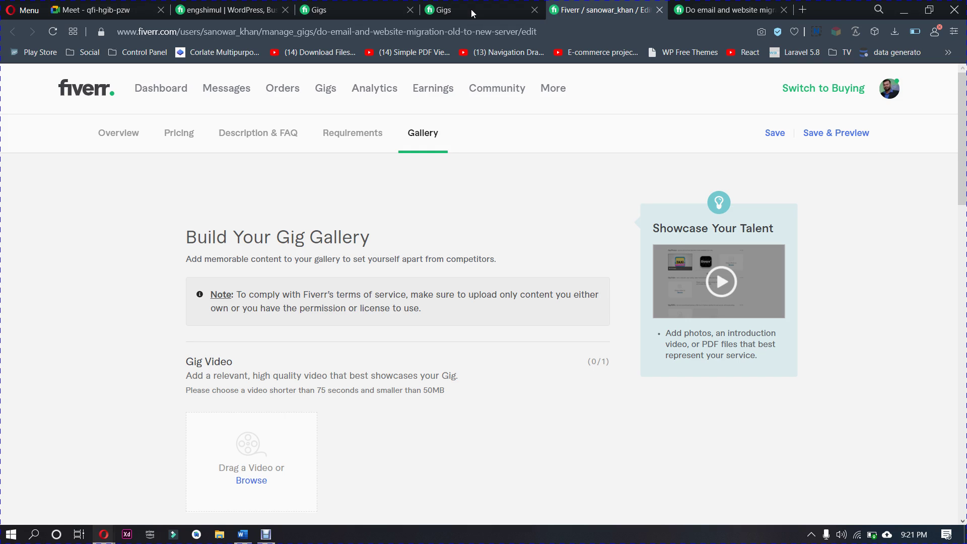
click(816, 95)
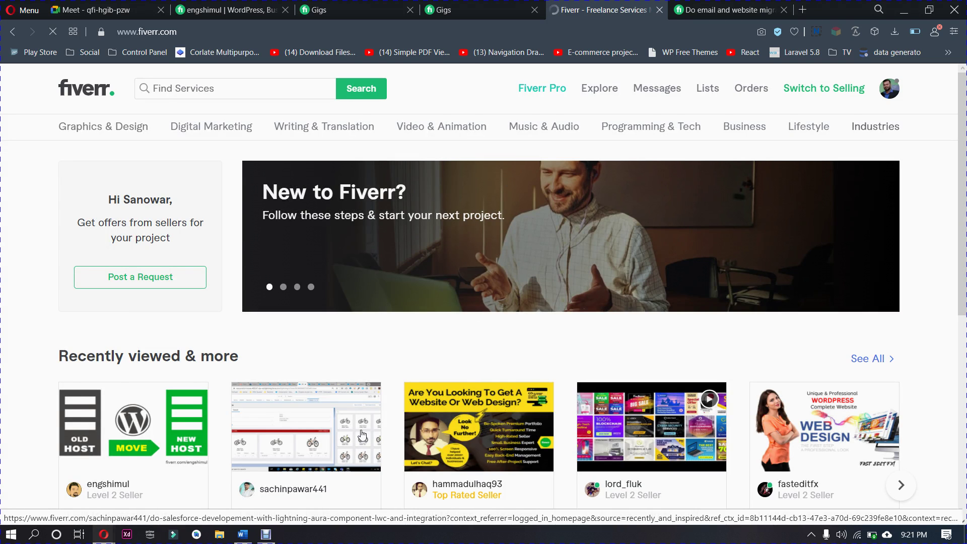
click(331, 440)
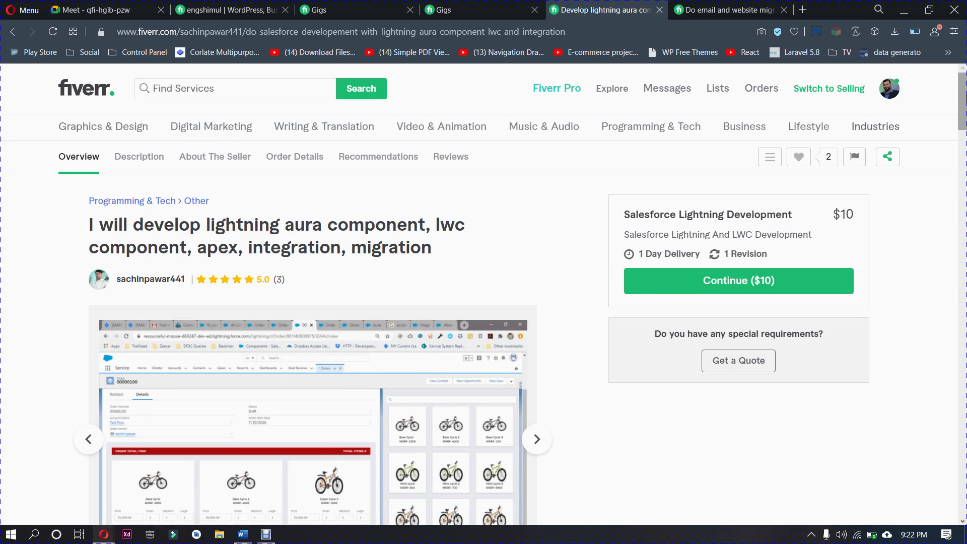
Examine the Salesforce gig's description, seller information, order details, reviews, related tags and the seller's other services
scroll(962, 141, down, 3)
scroll(484, 302, down, 8)
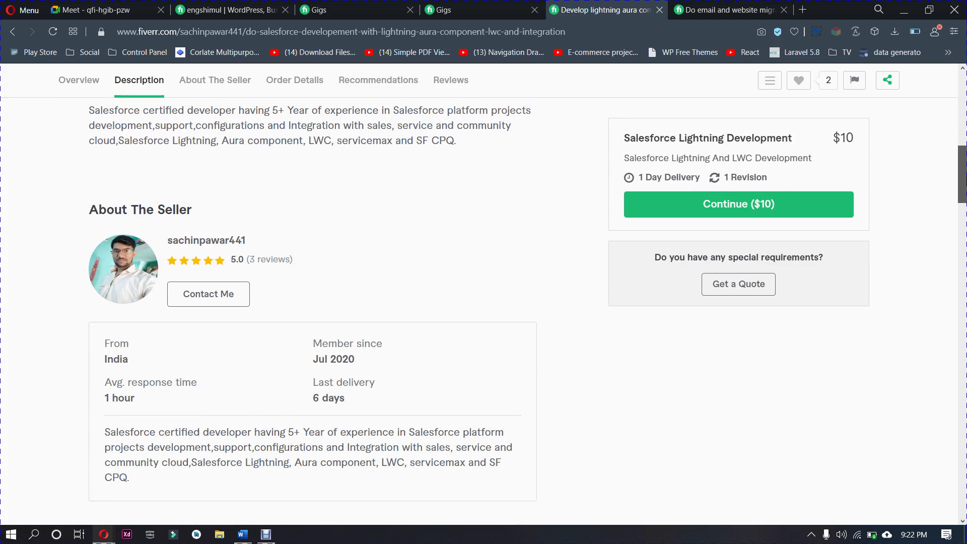
scroll(484, 302, down, 3)
scroll(484, 302, up, 2)
scroll(484, 302, down, 4)
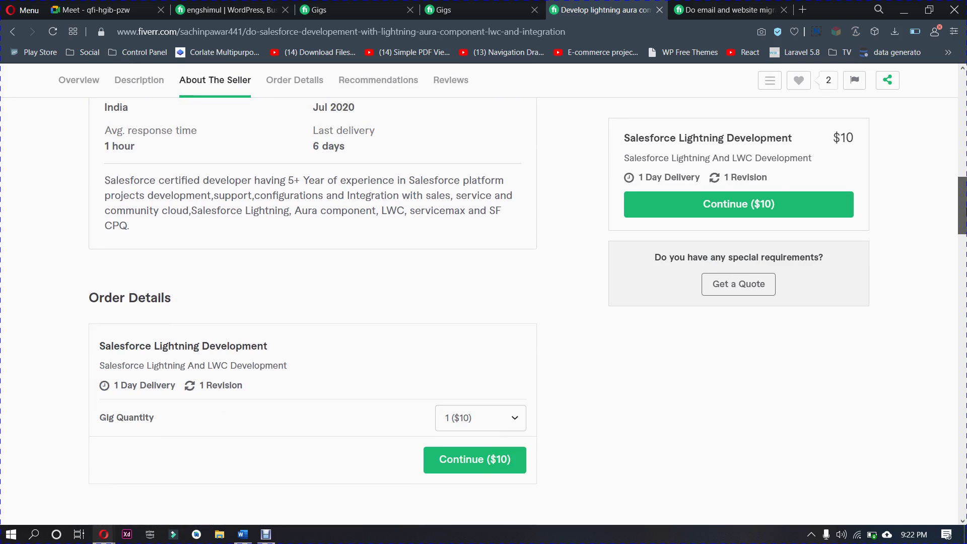
scroll(963, 257, down, 7)
scroll(963, 257, down, 7)
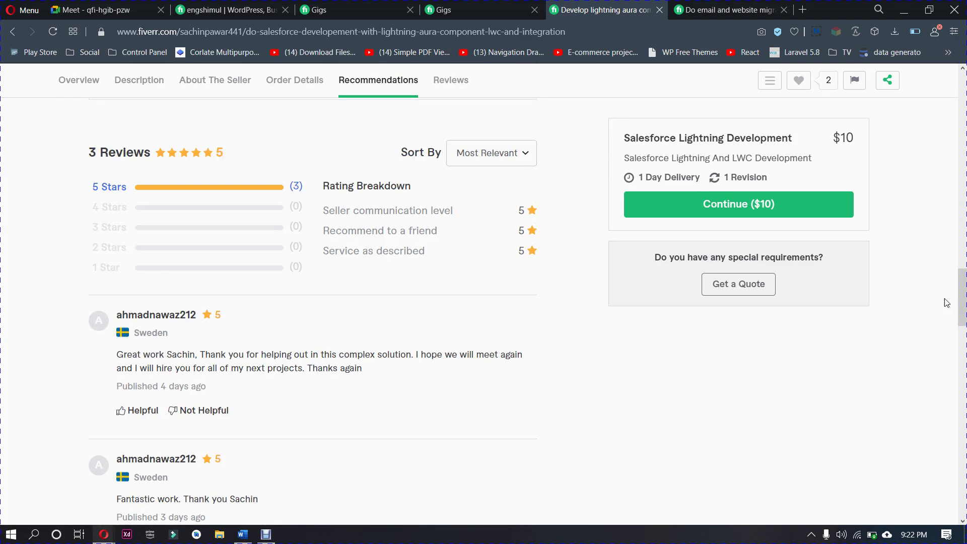
scroll(961, 297, down, 7)
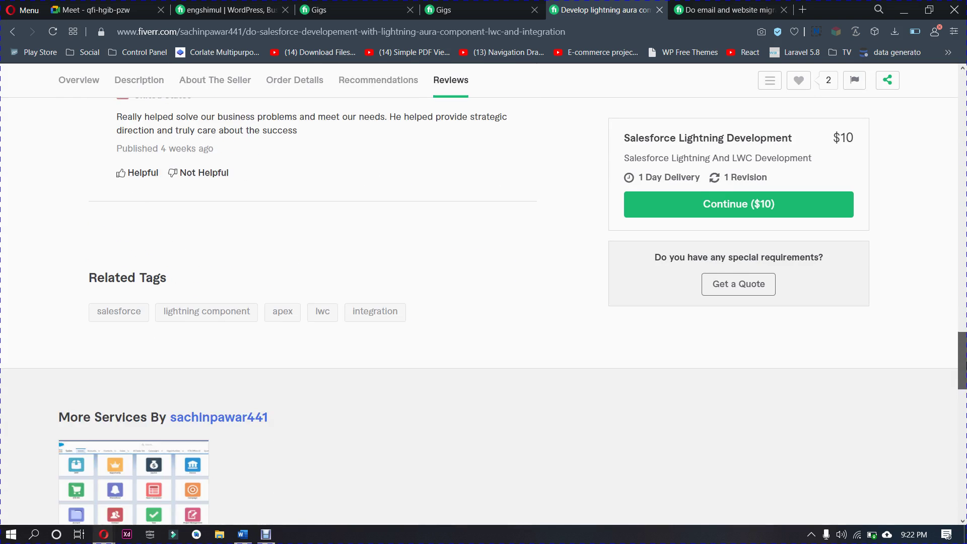
scroll(483, 302, down, 5)
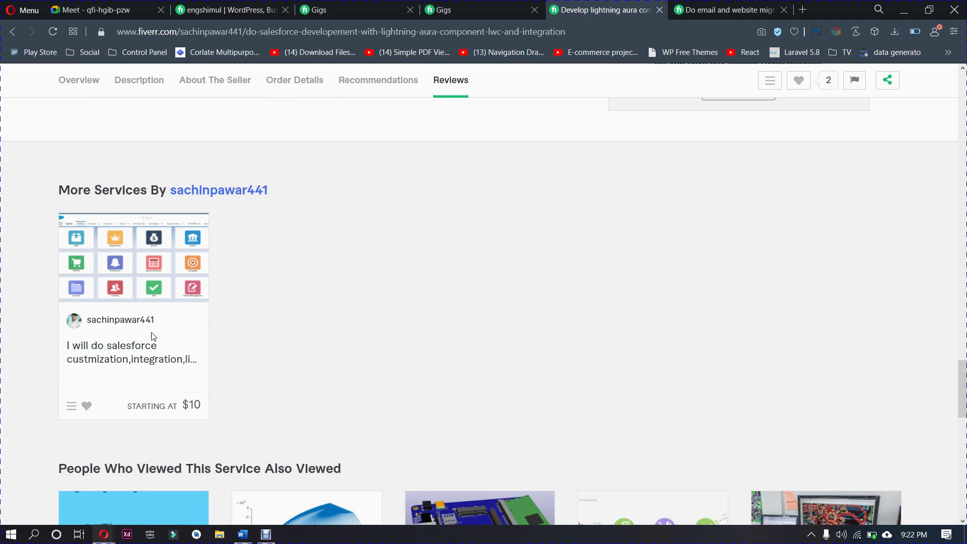
Open the seller's other gig for Salesforce customization and integration, and read its description and seller section
click(137, 349)
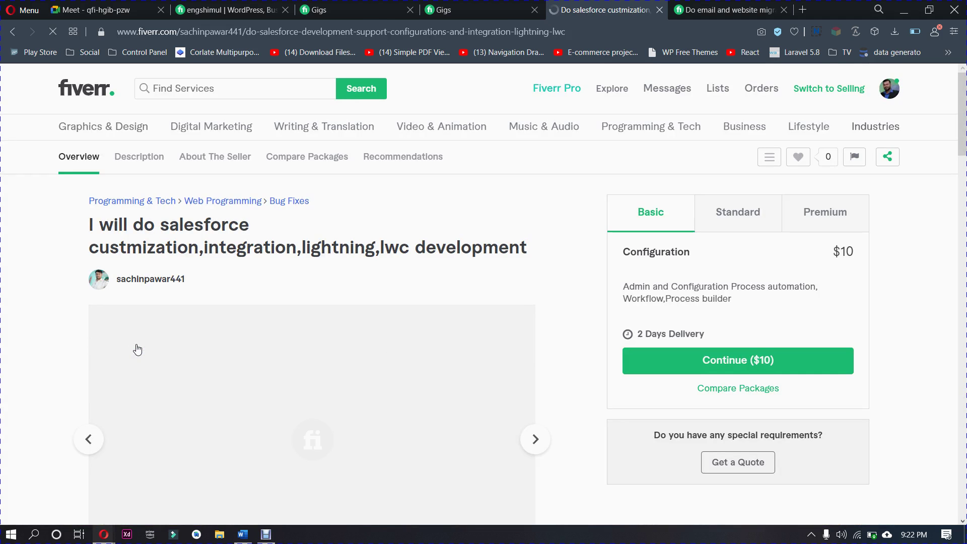
scroll(137, 349, down, 2)
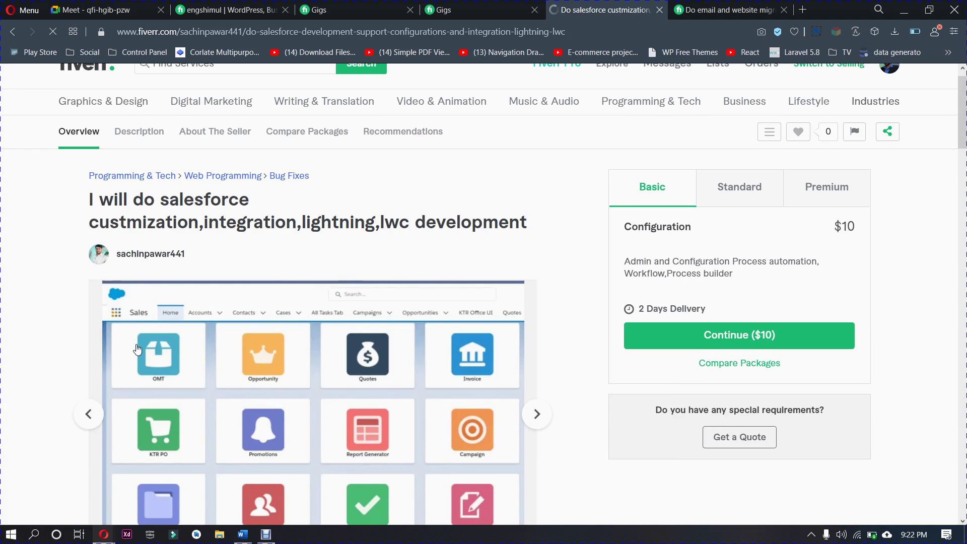
scroll(137, 349, down, 10)
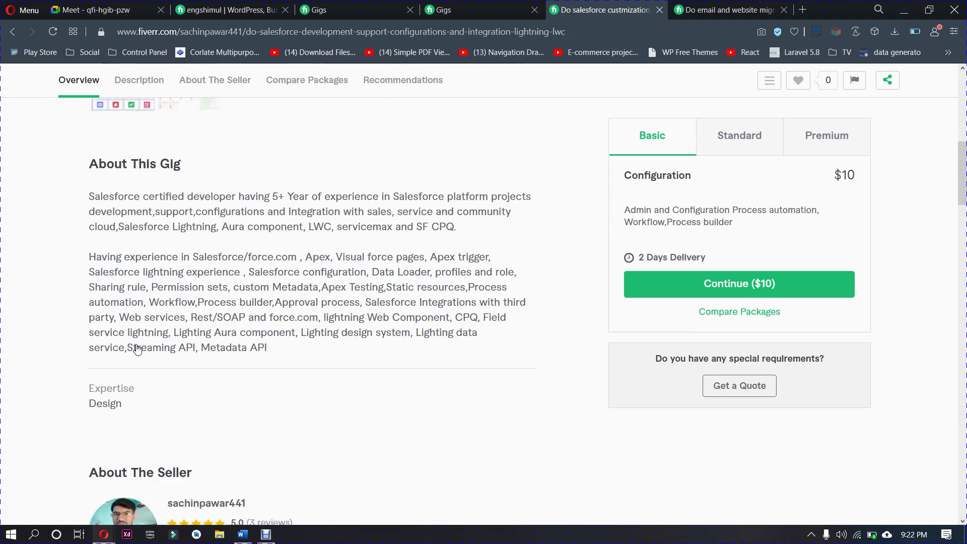
scroll(137, 348, down, 1)
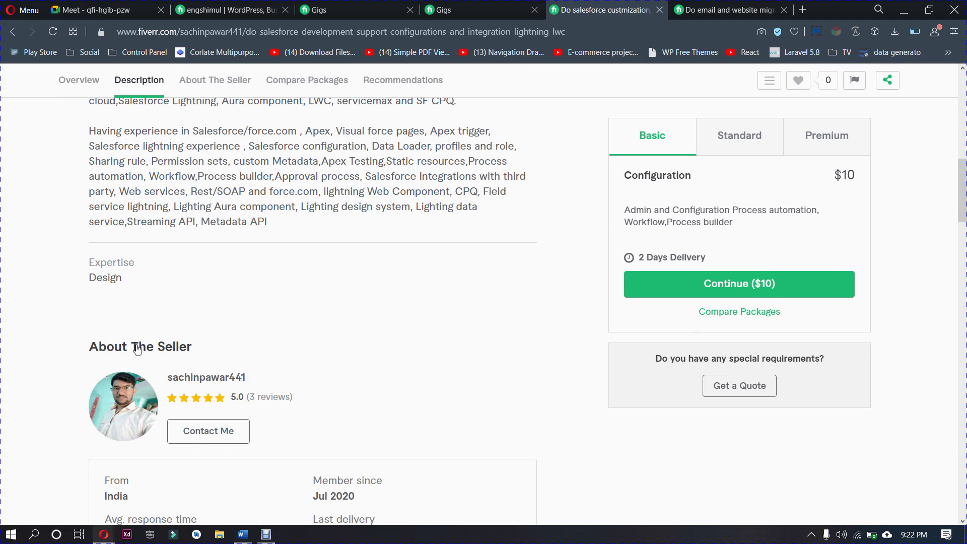
Examine the Salesforce customization gig's seller information, package comparison, recommendations, related tags and the seller's other services, and return to its overview
scroll(137, 349, down, 10)
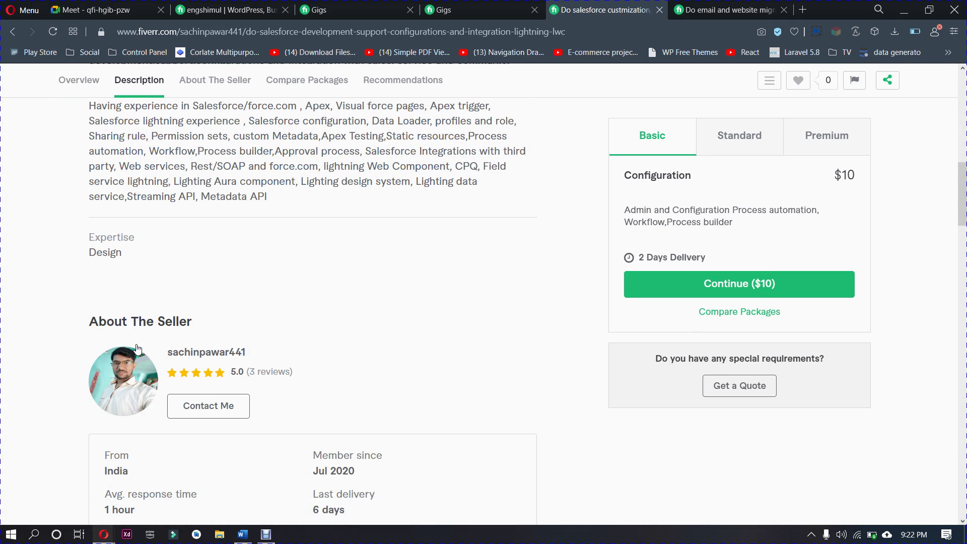
scroll(137, 348, down, 10)
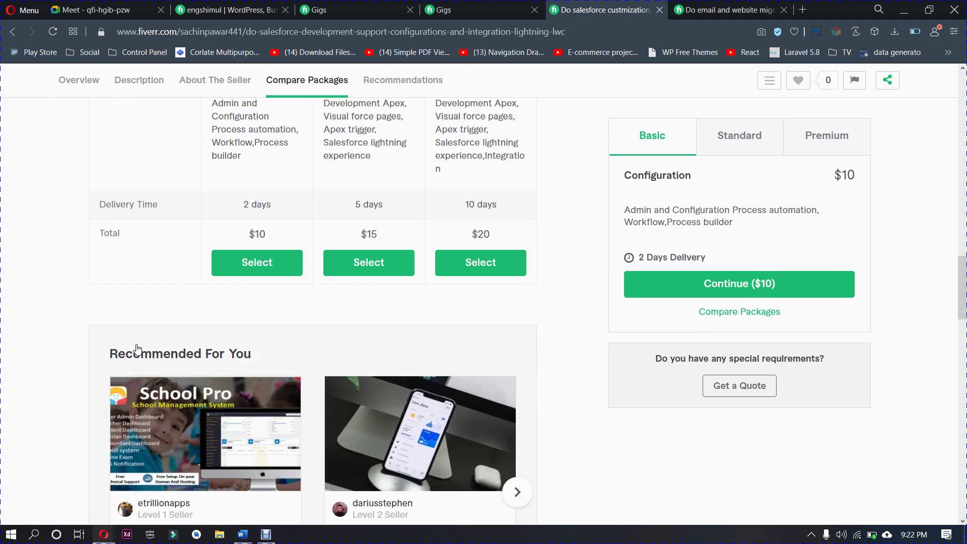
scroll(137, 348, down, 2)
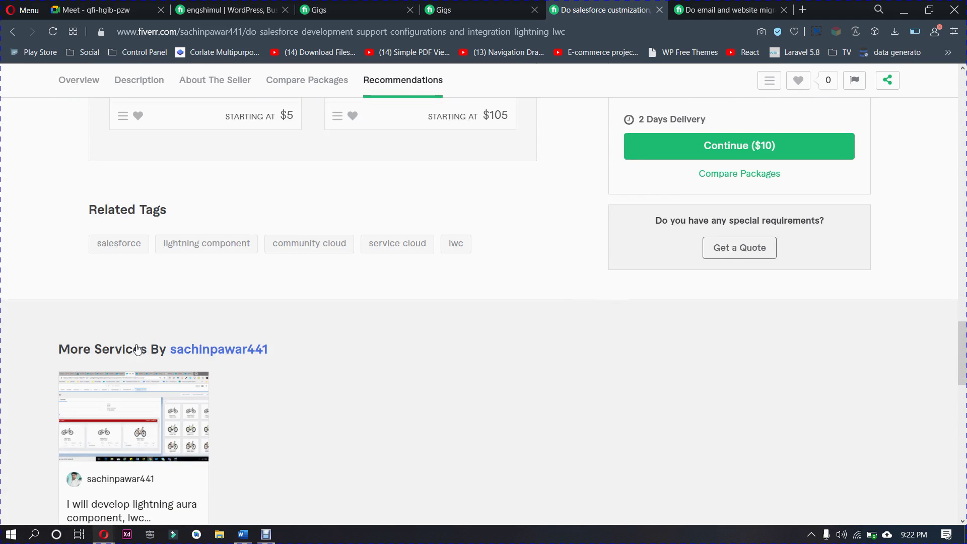
scroll(137, 348, up, 1)
scroll(137, 349, up, 18)
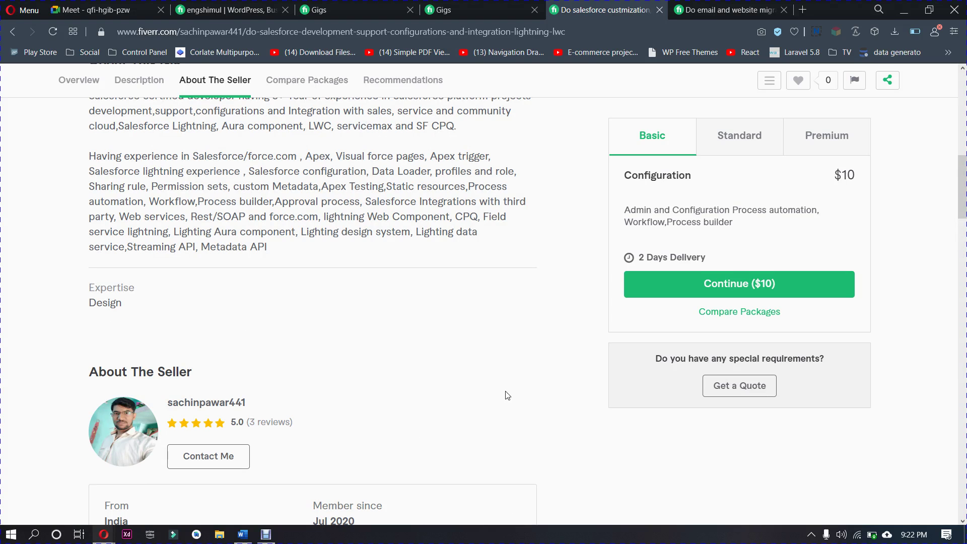
scroll(962, 186, up, 15)
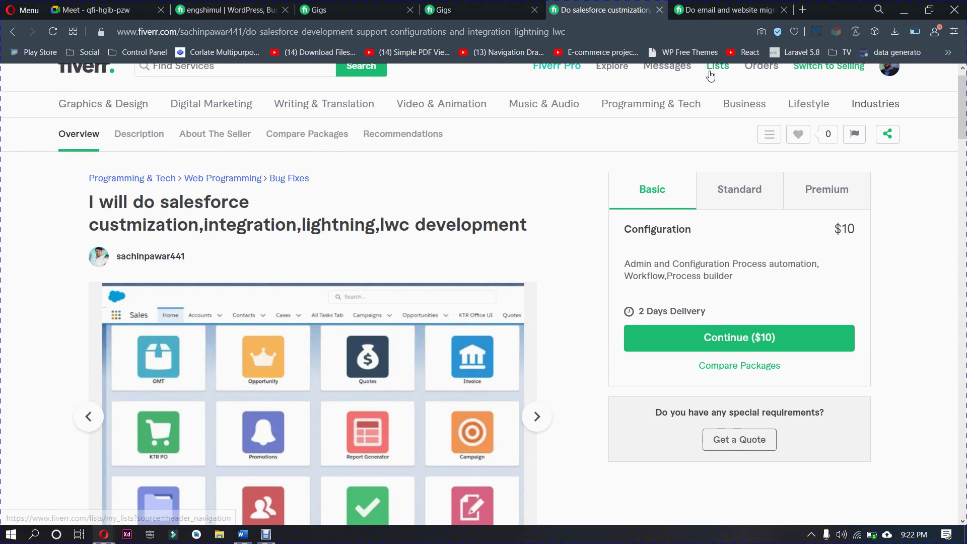
Close the Salesforce customization and email migration gig pages and open a new blank browser tab
key(ctrl+w)
key(ctrl+w)
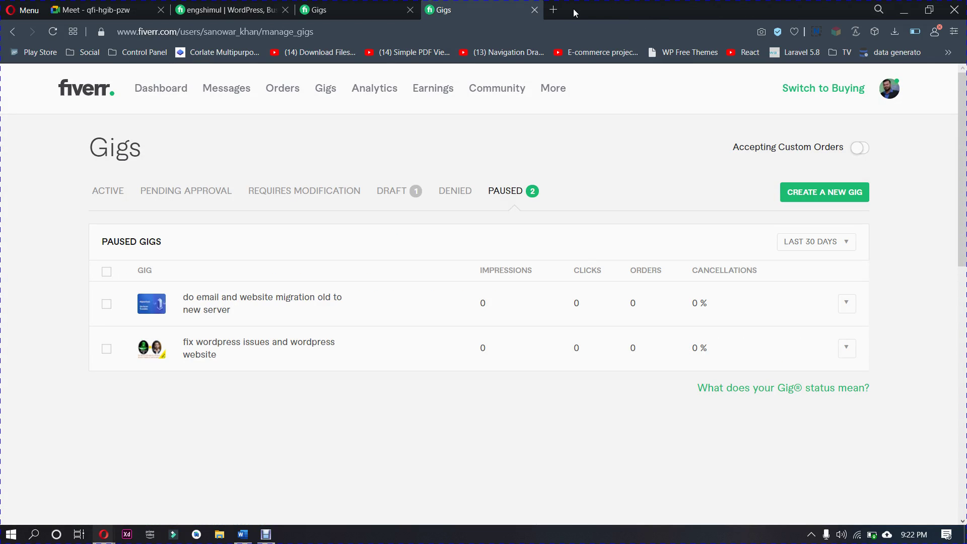
click(555, 10)
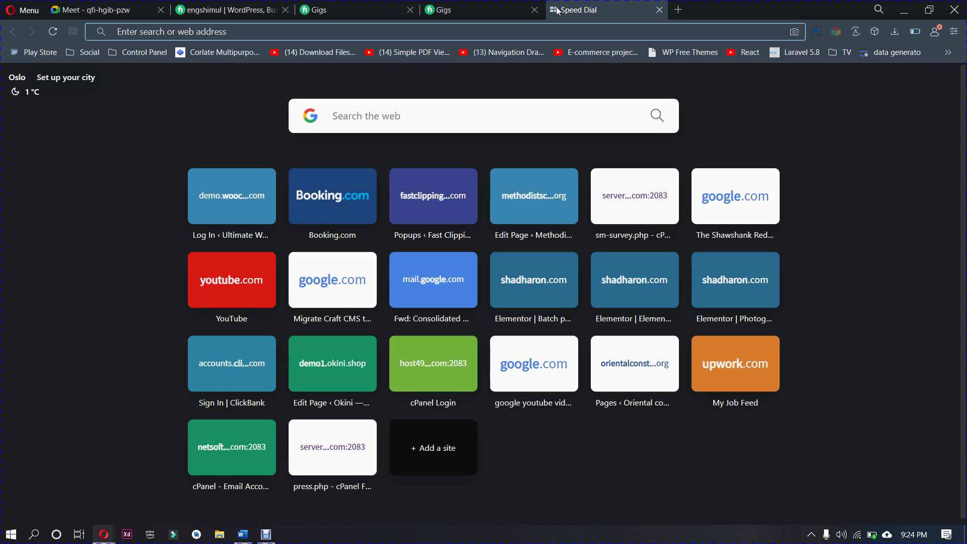
Return to the open Fiverr pages and view the Level Two WordPress seller's profile details and gigs
click(468, 10)
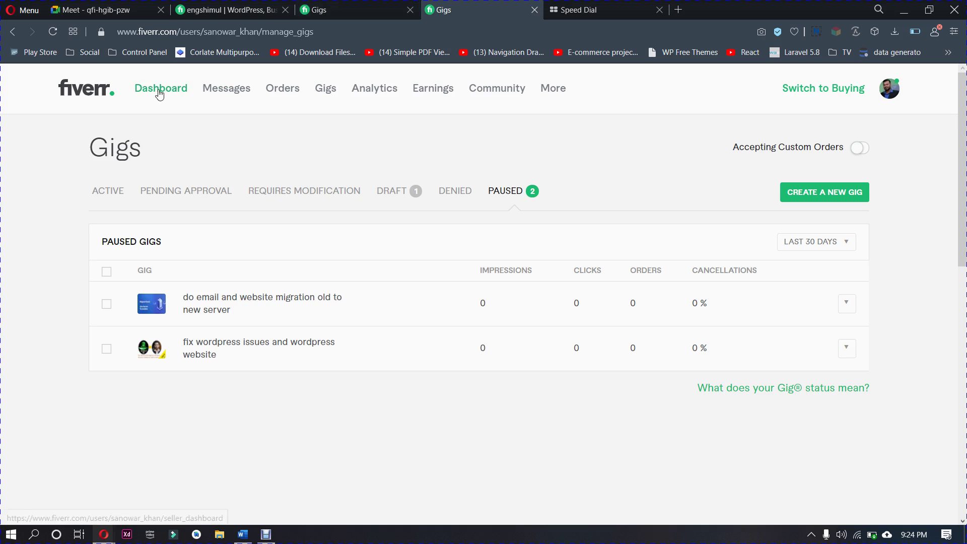
click(259, 10)
key(ctrl+Tab)
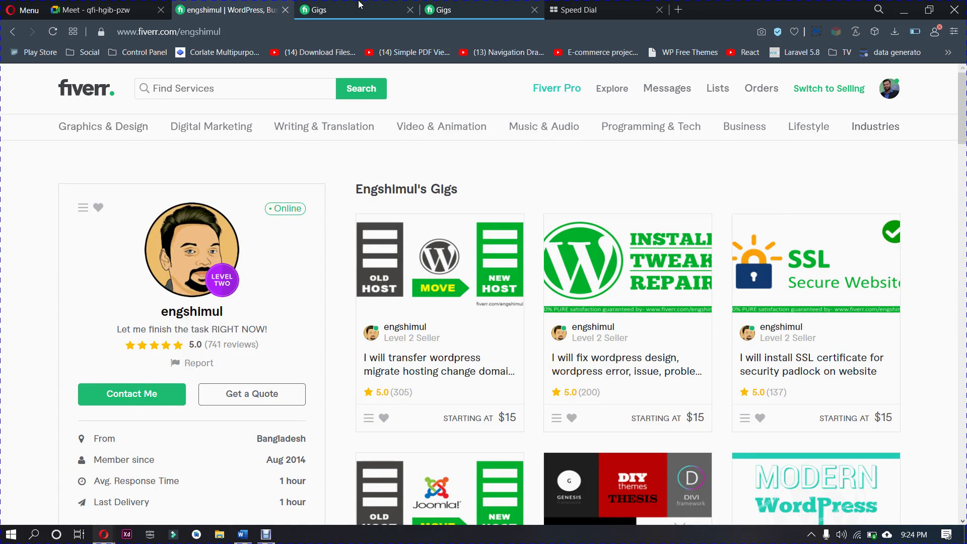
key(ctrl+Tab)
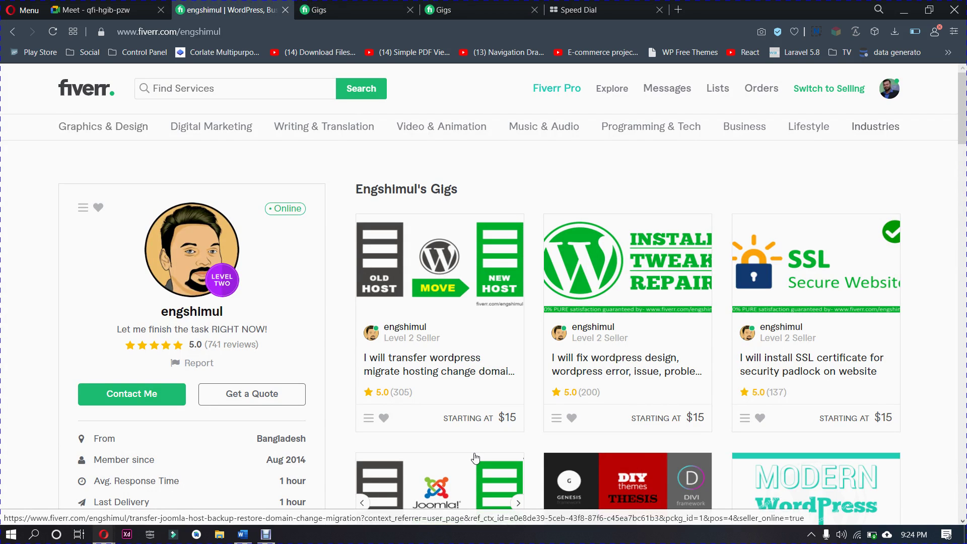
scroll(475, 458, down, 2)
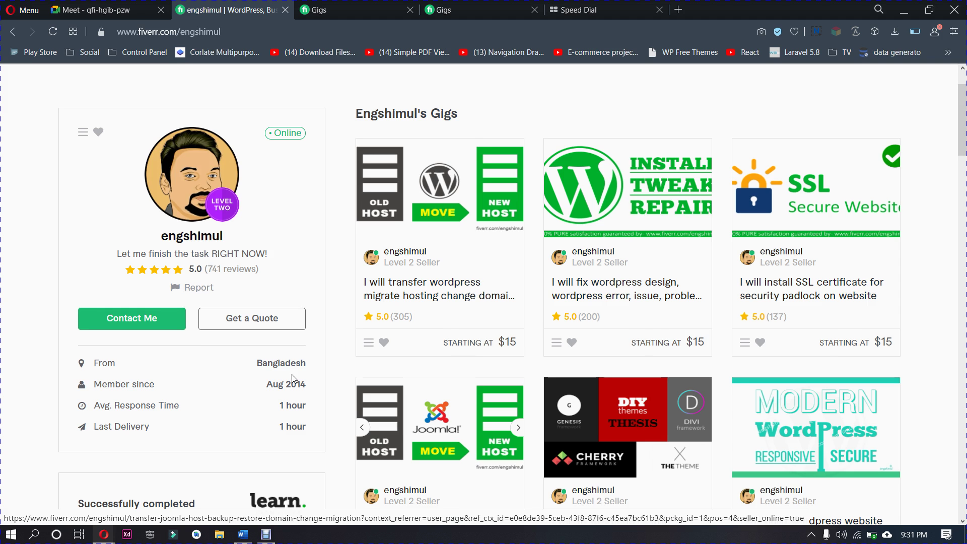
Admit the waiting participant to the Google Meet call and return to the Fiverr paused gigs page
click(141, 6)
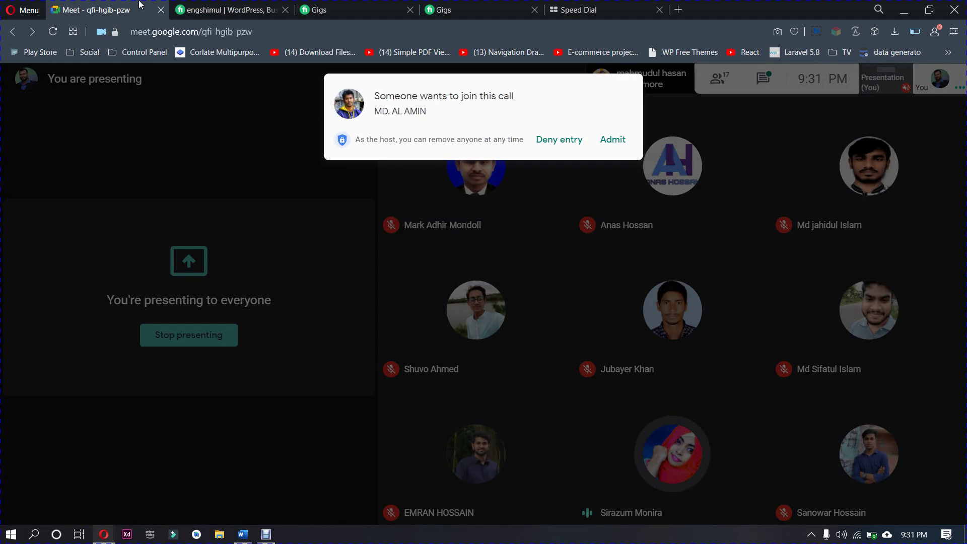
click(623, 144)
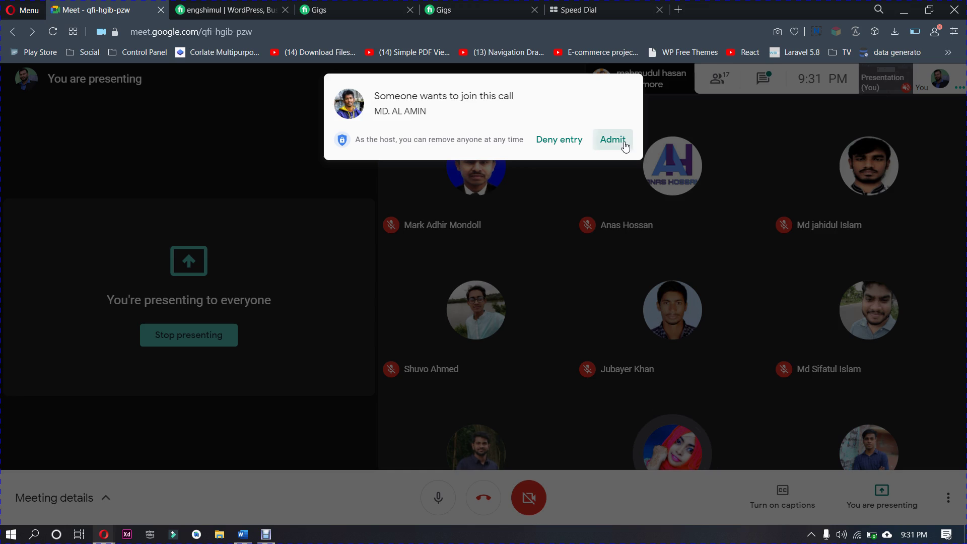
click(524, 9)
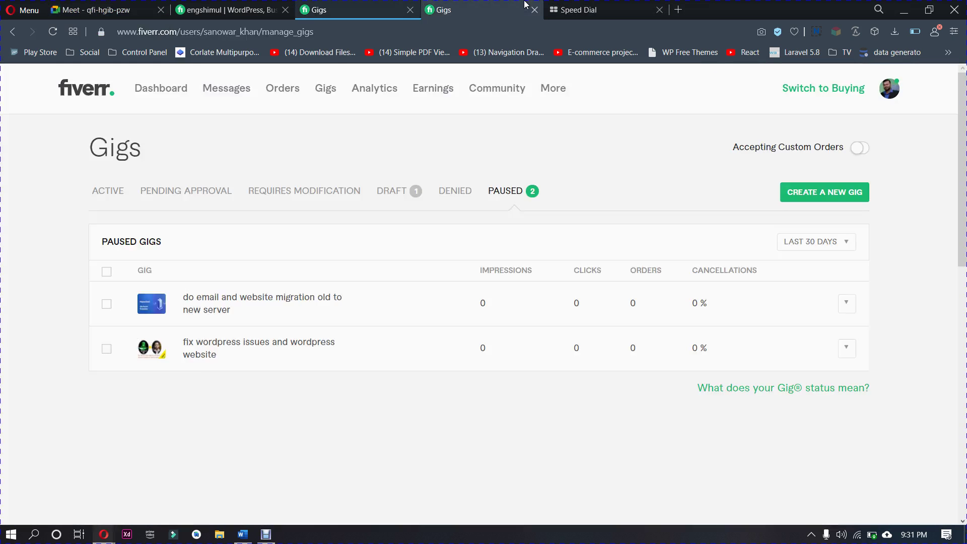
Check the other open paused gigs page, return to the collapsed gigs list, and switch Fiverr to buying mode
key(ctrl+Tab)
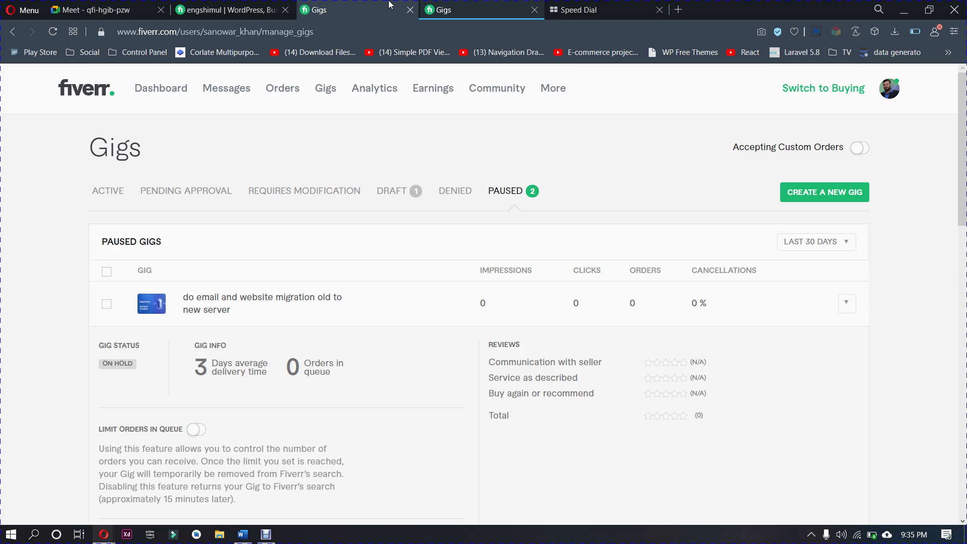
click(472, 10)
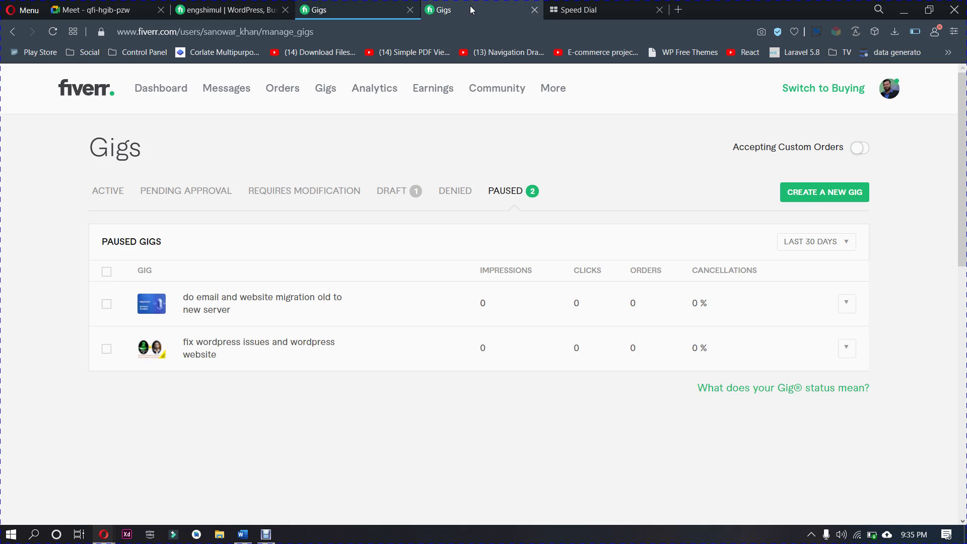
click(464, 10)
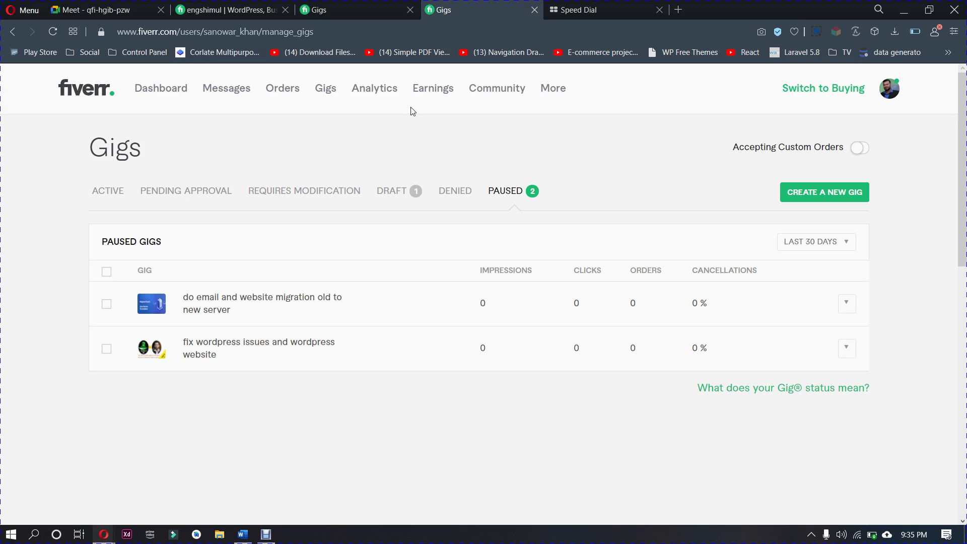
click(816, 92)
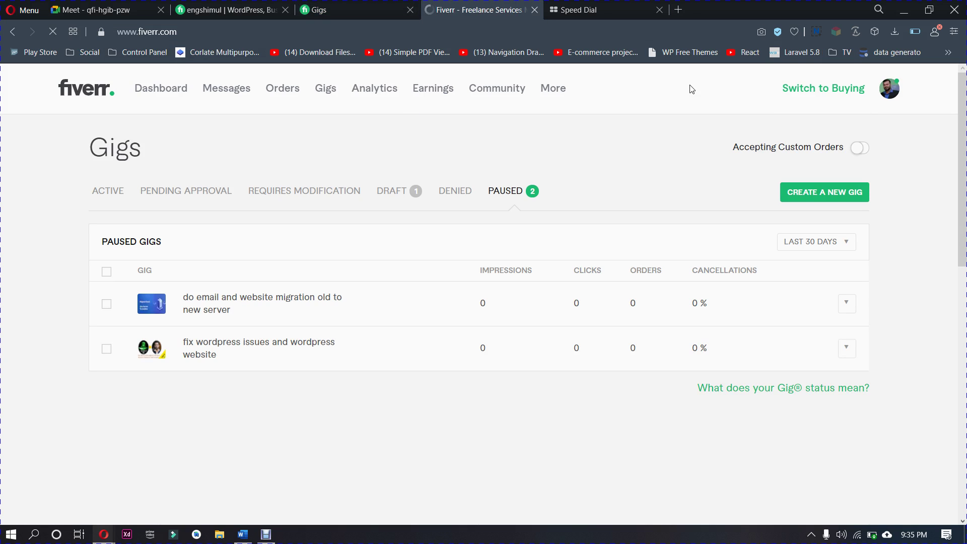